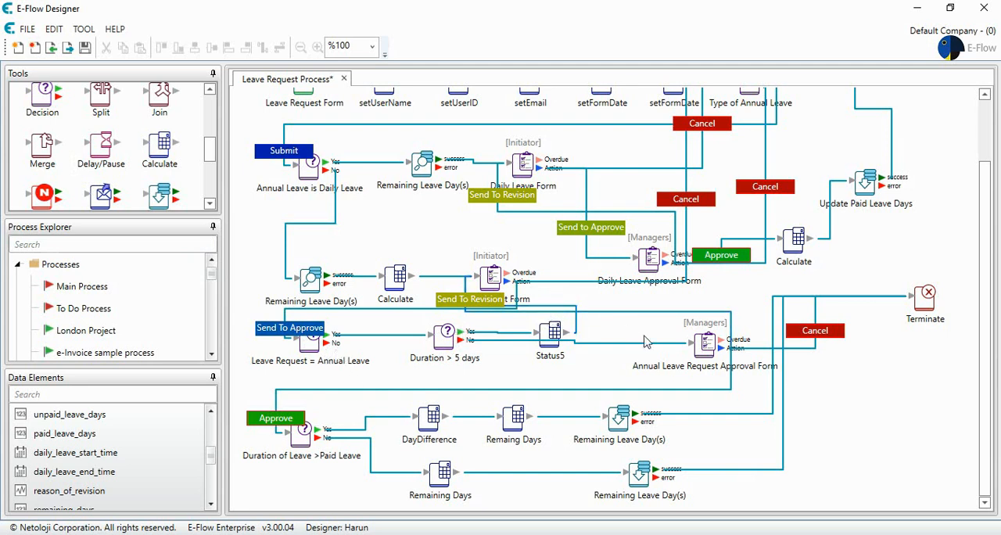
Duplicate the Annual Leave Request Approval Form below the Remaining Days element and connect the No output of "Leave Request = Annual Leave" to it.
click(703, 342)
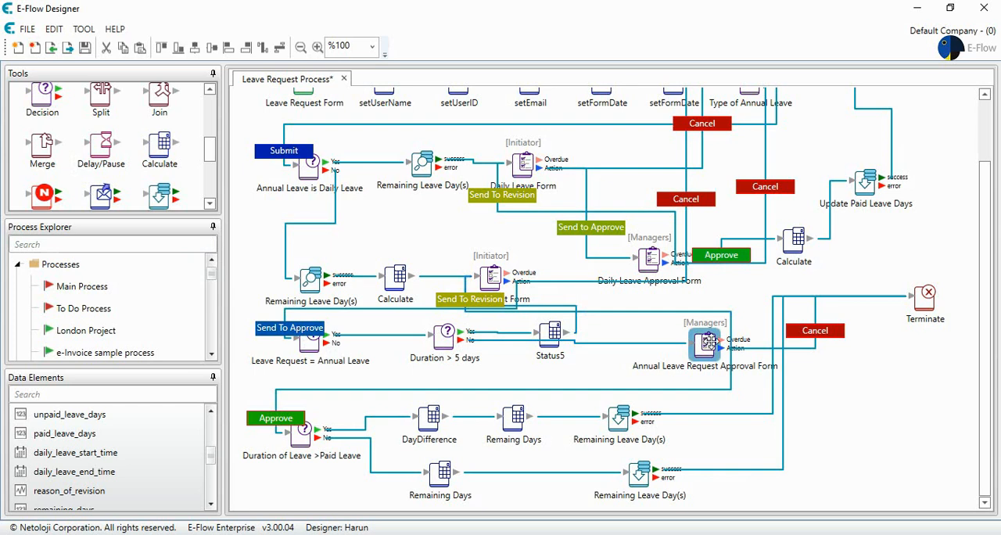
drag(708, 341, 401, 478)
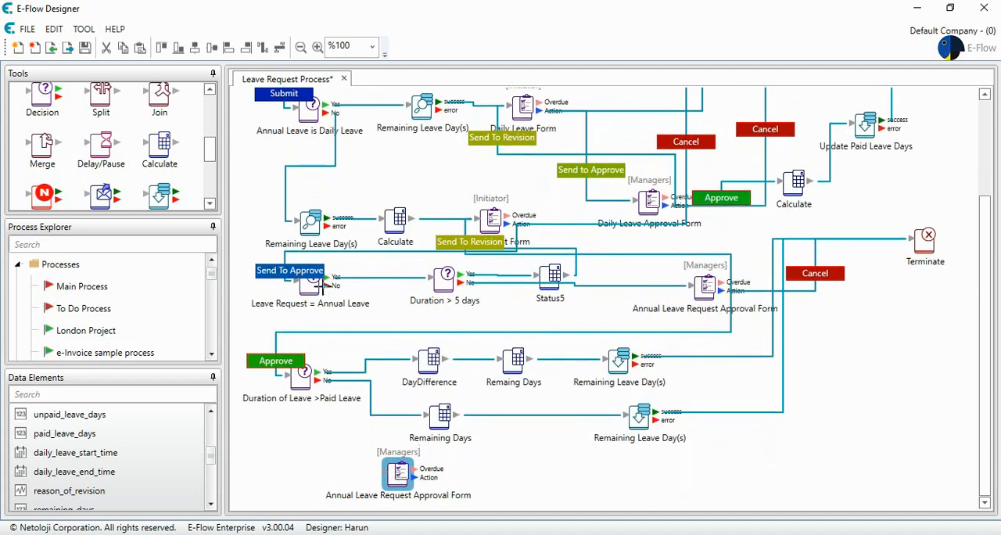
drag(326, 285, 370, 463)
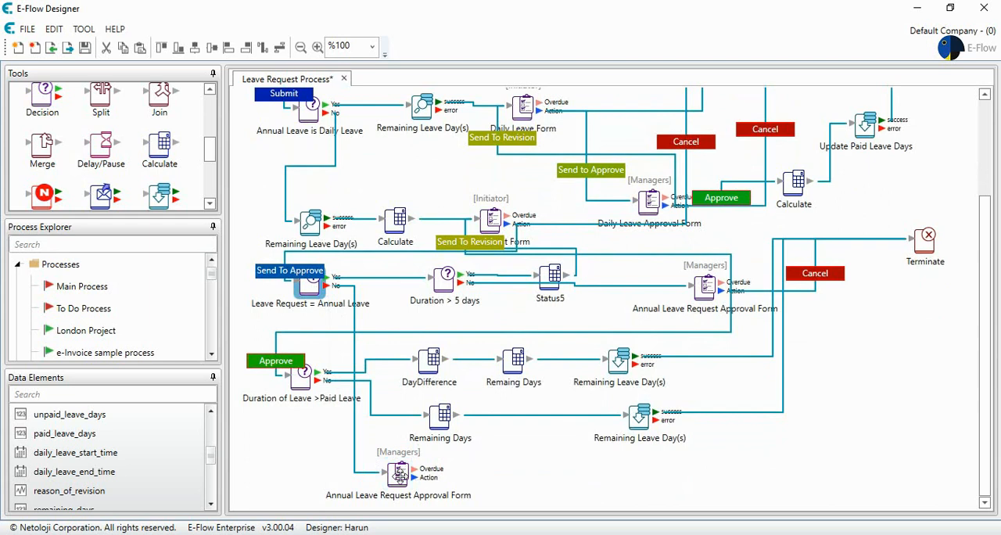
double_click(399, 473)
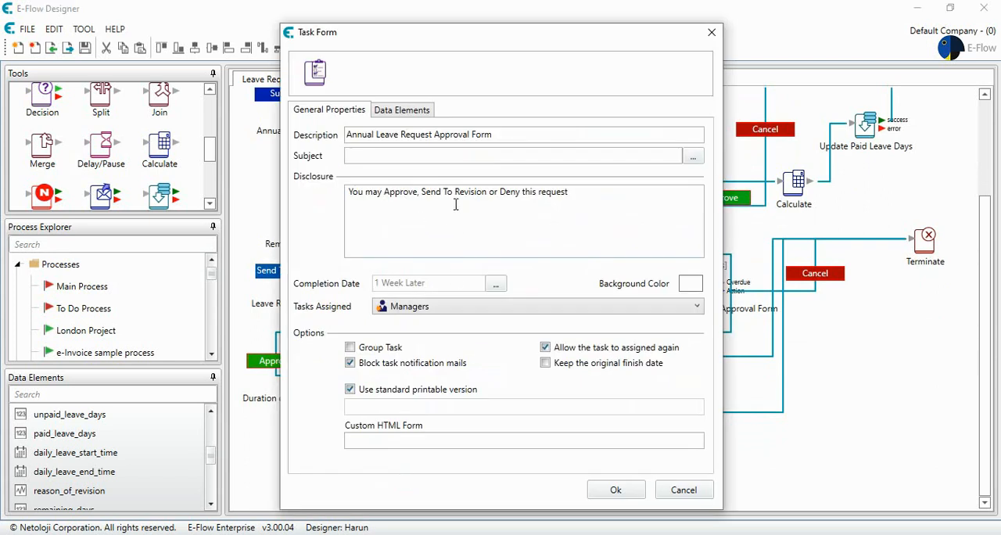
click(612, 490)
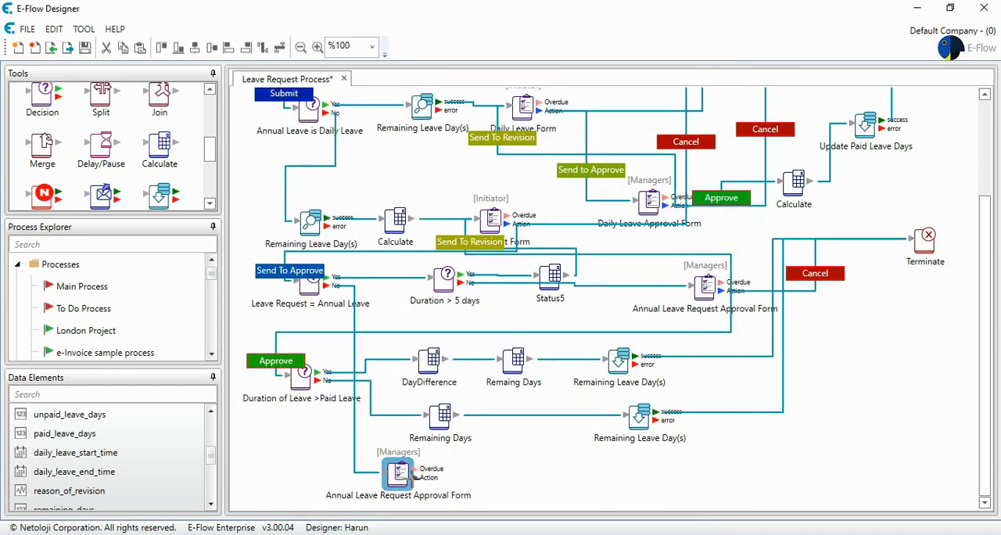
Connect the copied approval form's Action output to the Initiator form after Calculate, with a "Send To Revision" button coloured #94AE03.
drag(412, 474, 483, 230)
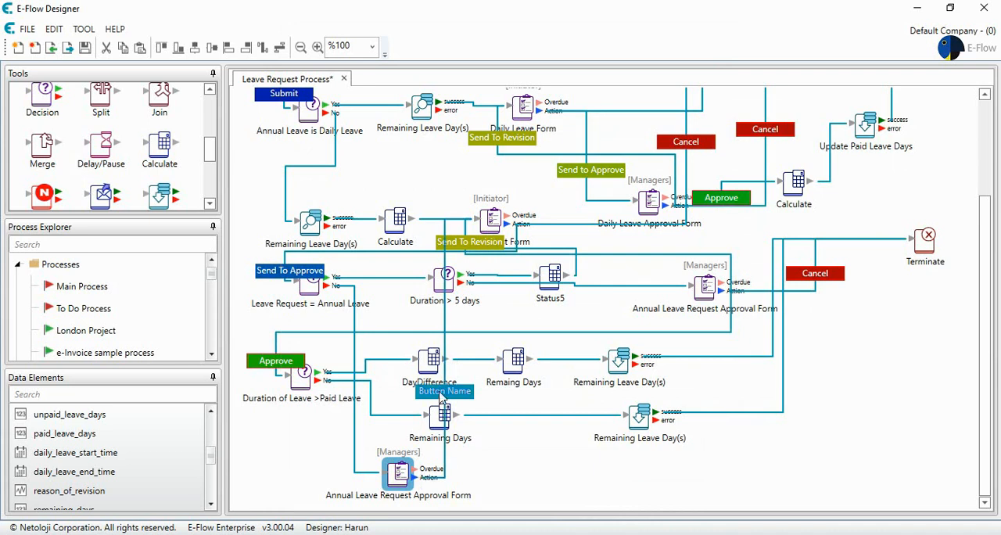
double_click(435, 393)
click(511, 141)
drag(512, 142, 376, 148)
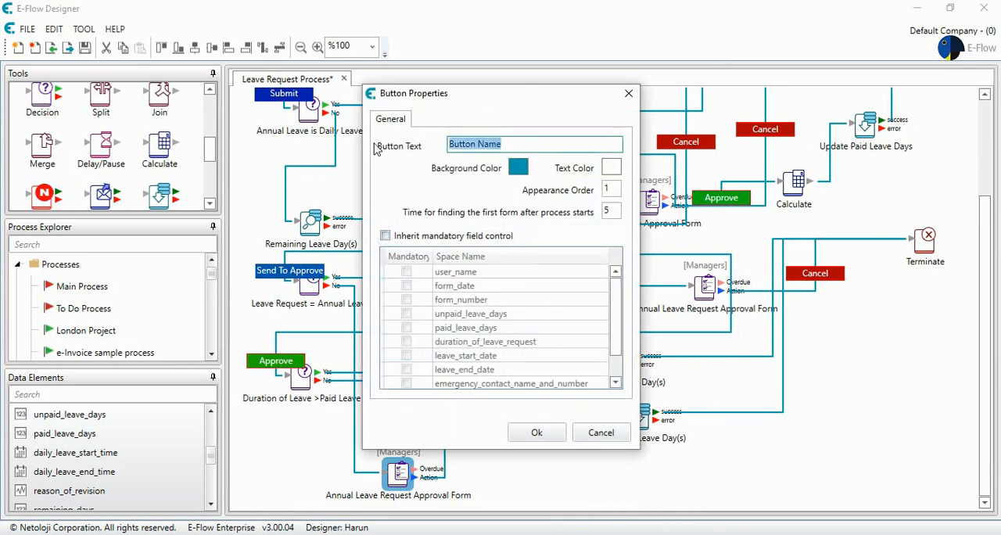
text(Send To Revision)
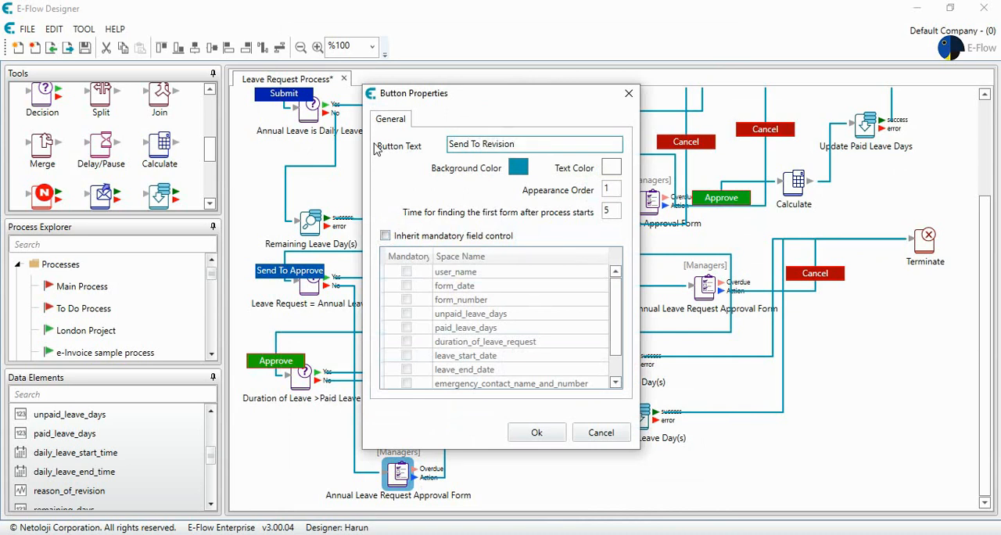
click(518, 166)
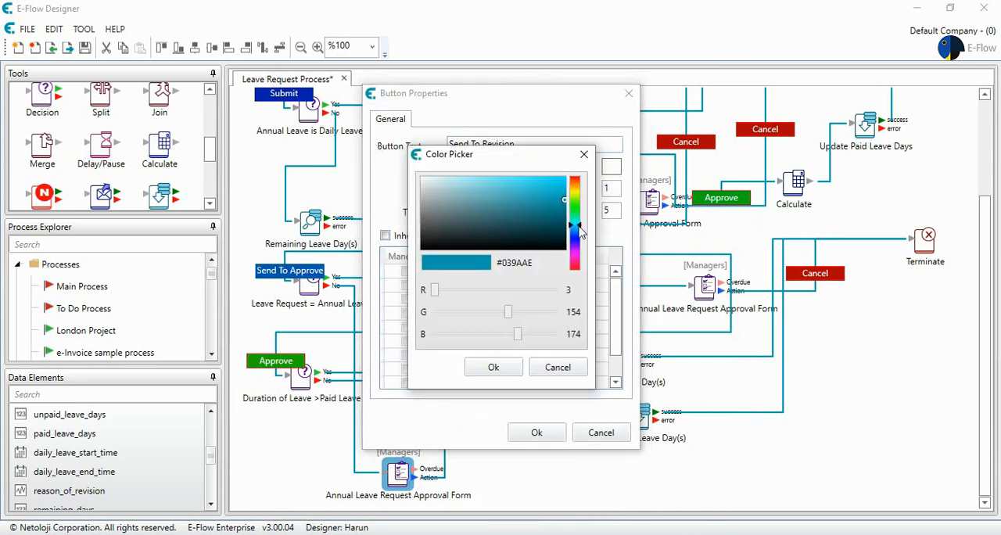
drag(575, 228, 579, 200)
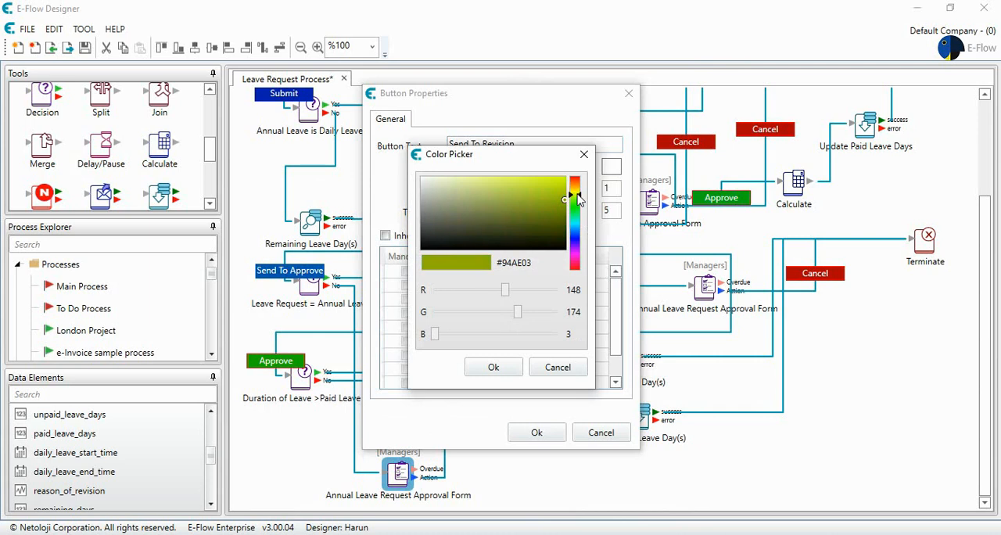
click(492, 367)
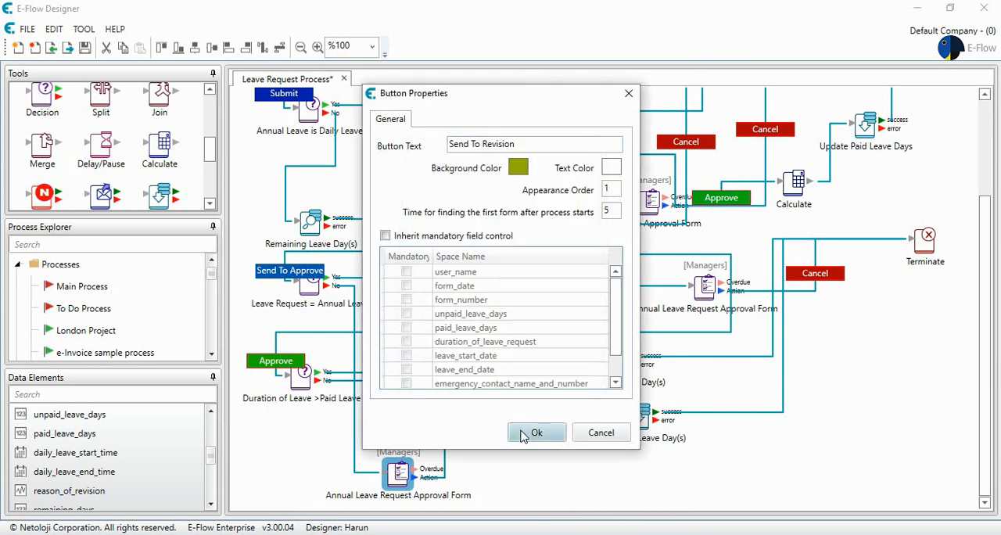
click(524, 435)
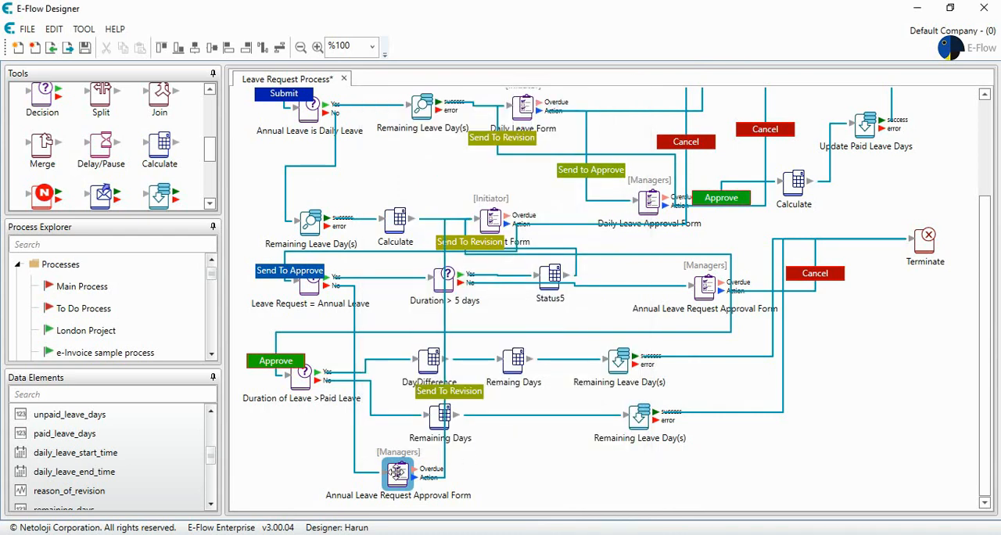
Make the reason_of_revision data element mandatory in the copied Annual Leave Request Approval Form.
double_click(395, 473)
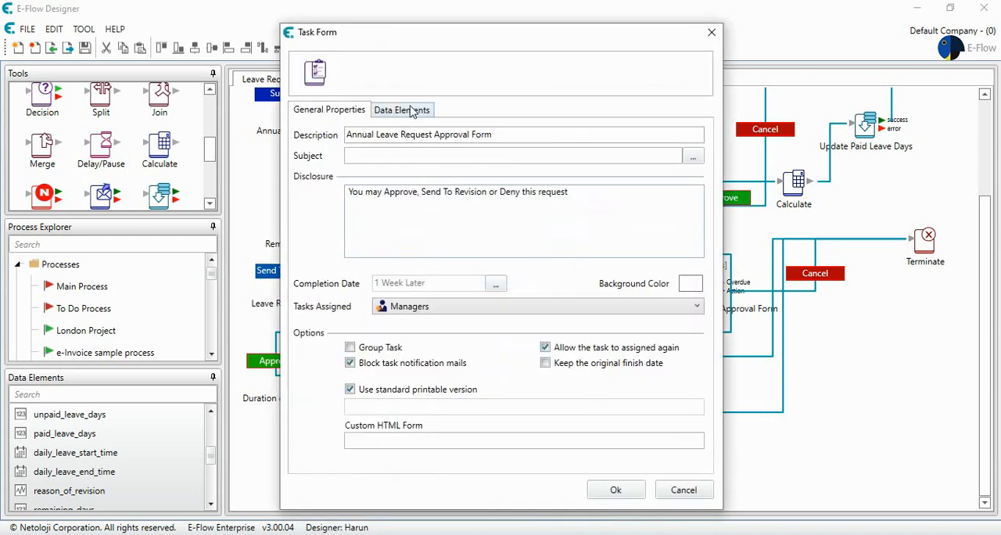
click(411, 111)
click(479, 316)
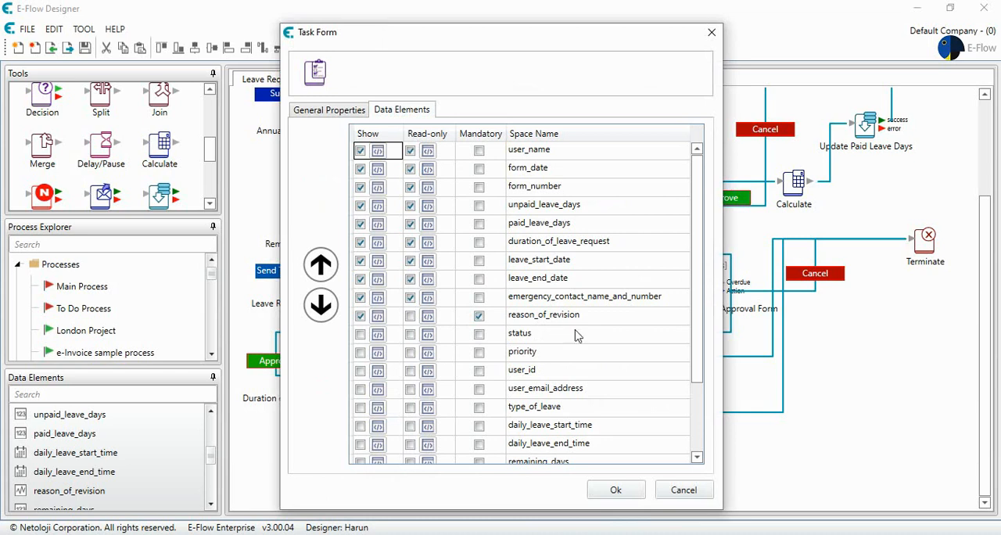
click(616, 490)
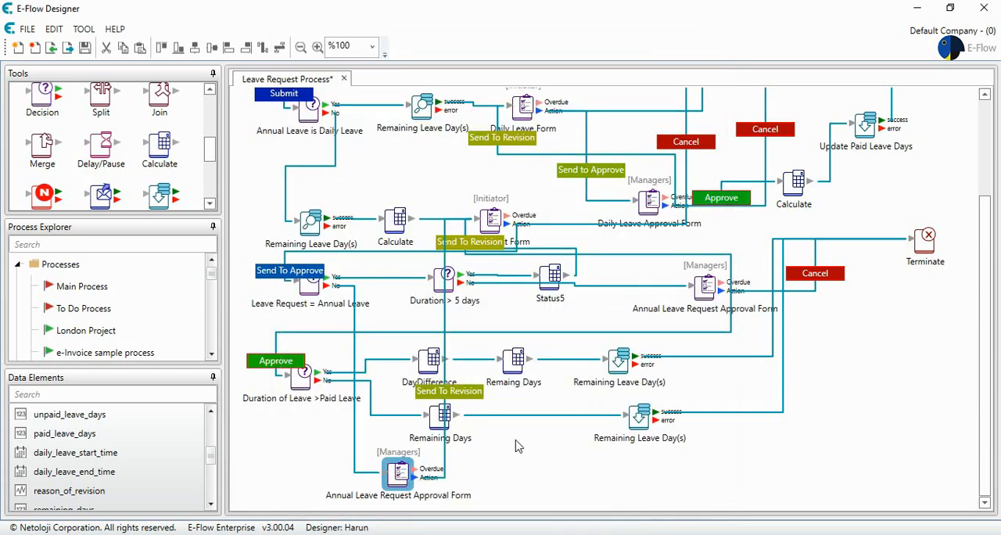
double_click(395, 474)
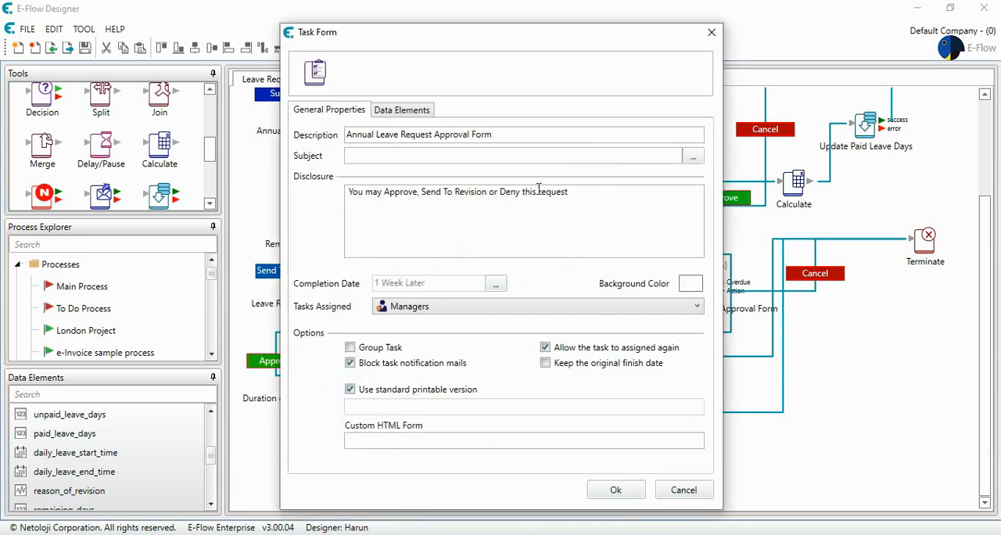
click(670, 491)
Duplicate the Terminate element below the original and connect the copied approval form's Action output to it.
click(923, 244)
drag(925, 245, 908, 429)
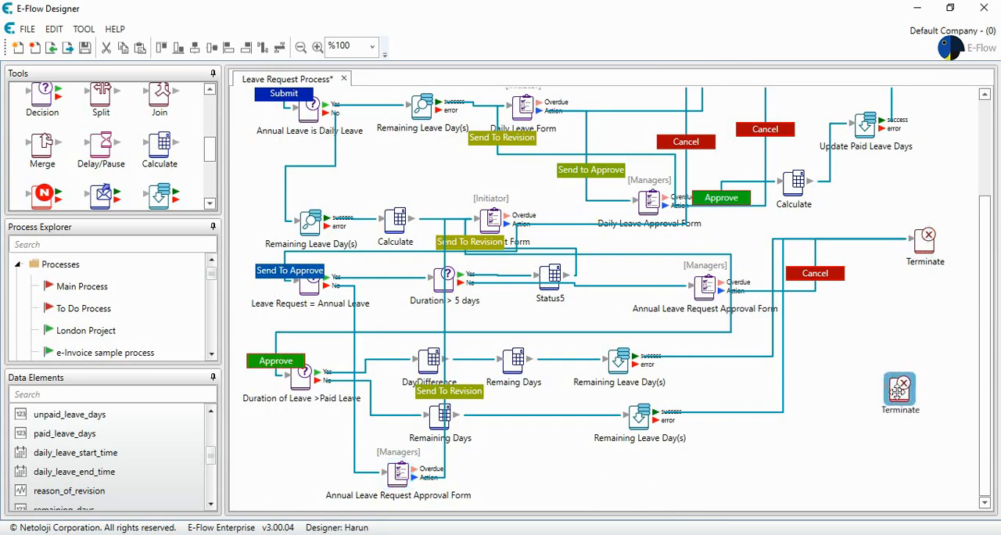
drag(414, 477, 870, 430)
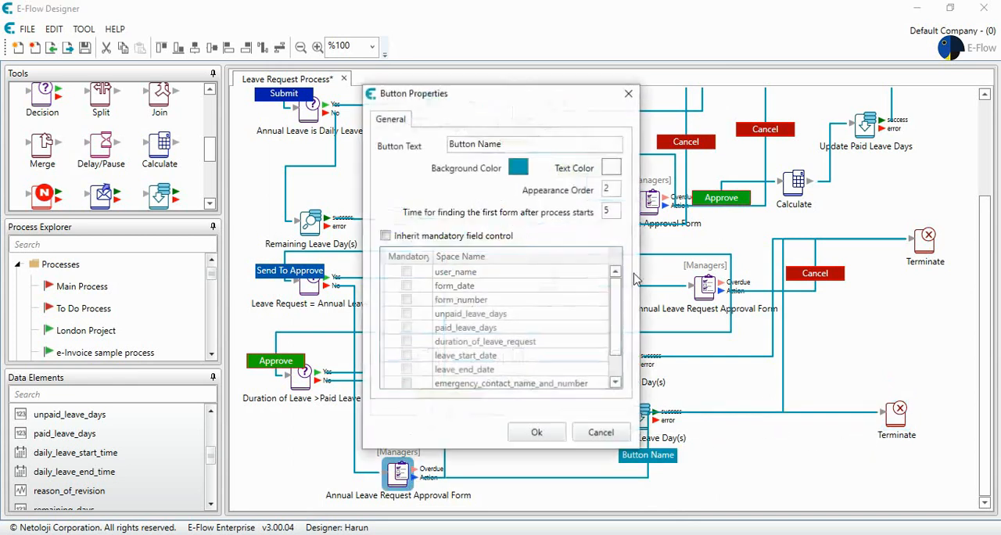
Name the button on the new Terminate connection "Deny" and give it the red background #AE0303.
click(486, 148)
text(Deny)
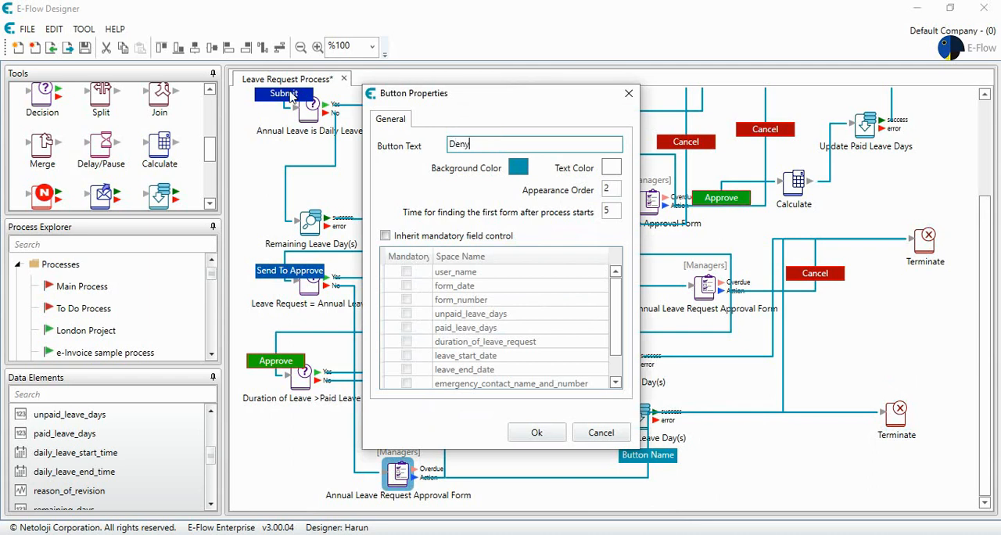
click(518, 167)
click(580, 228)
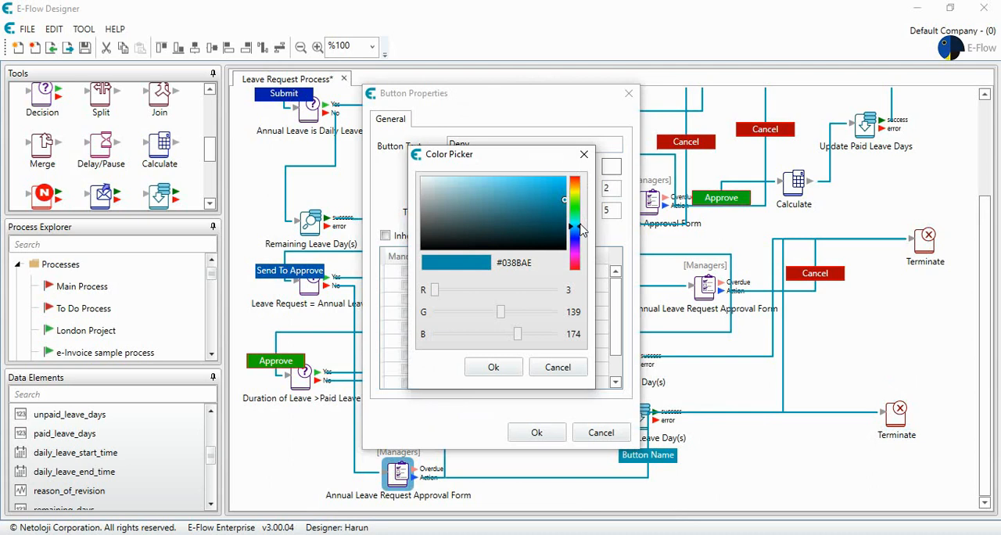
drag(579, 228, 586, 178)
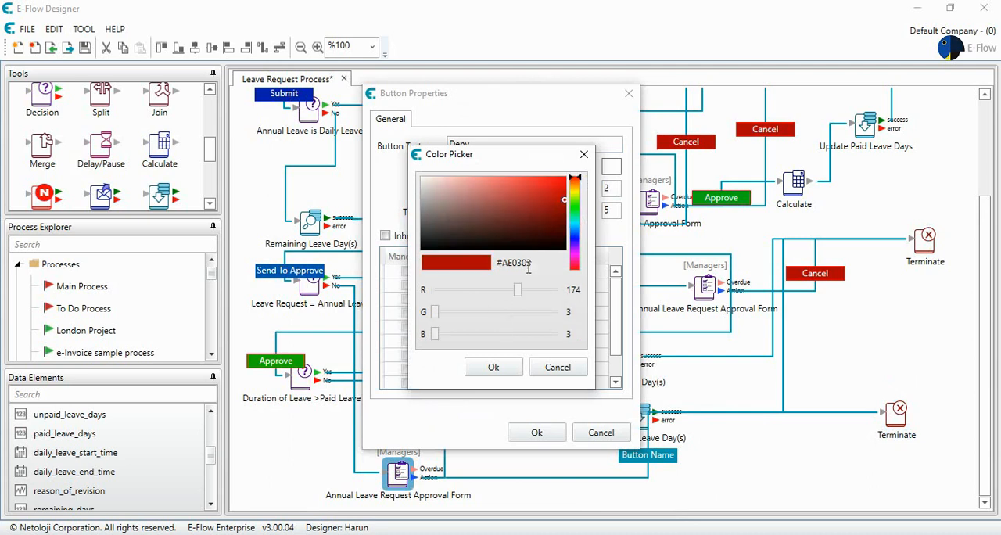
click(493, 367)
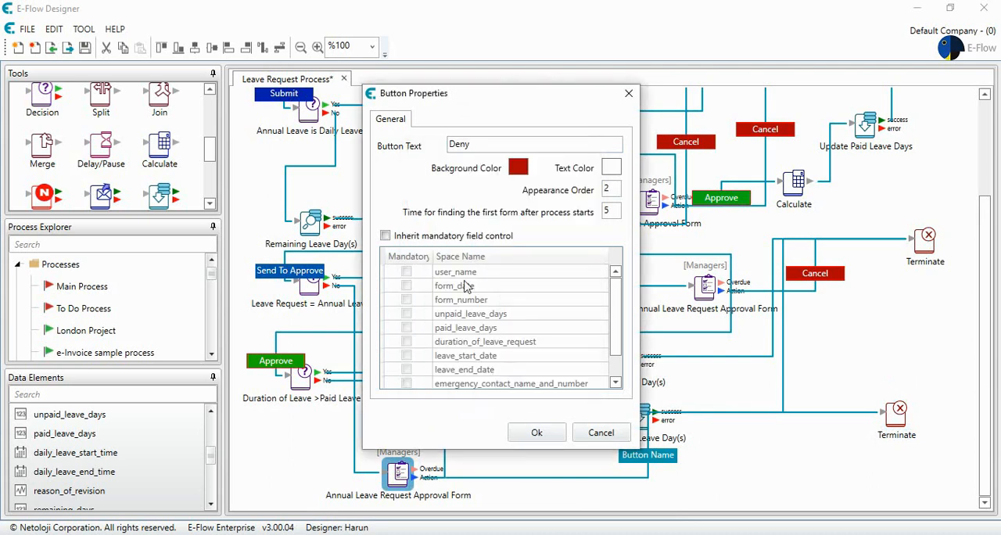
Enable "Inherit mandatory field control" for the Deny button, leaving reason_of_revision not mandatory.
click(420, 240)
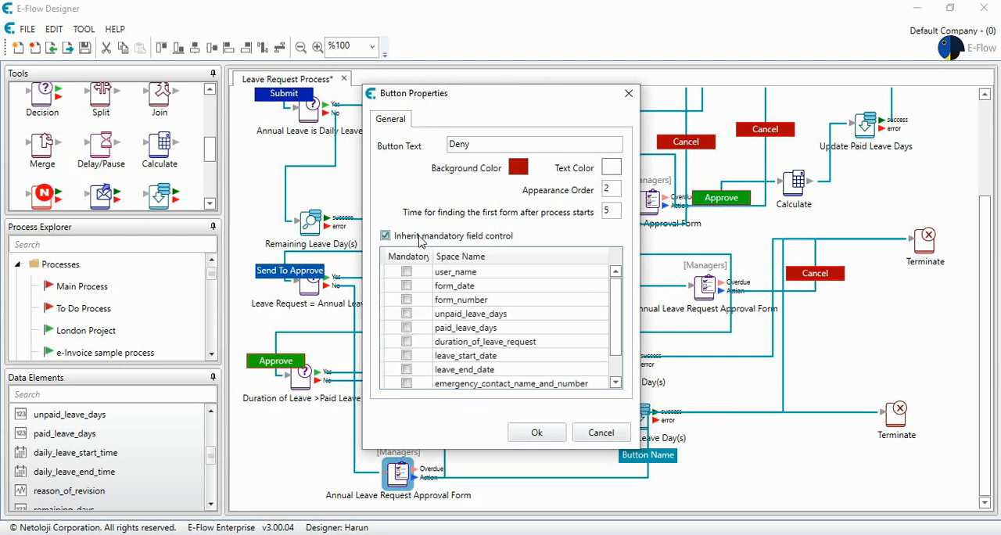
scroll(467, 299, down, 1)
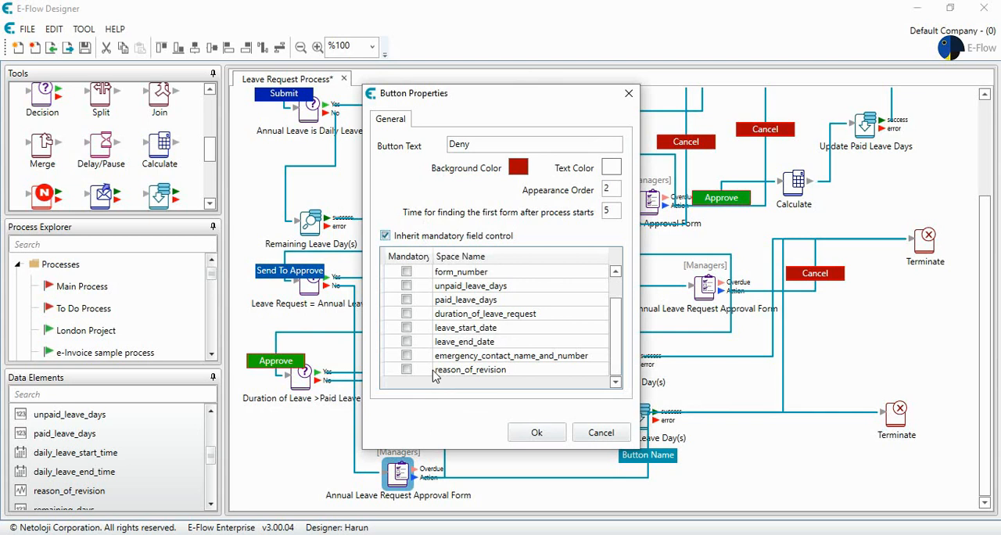
click(539, 434)
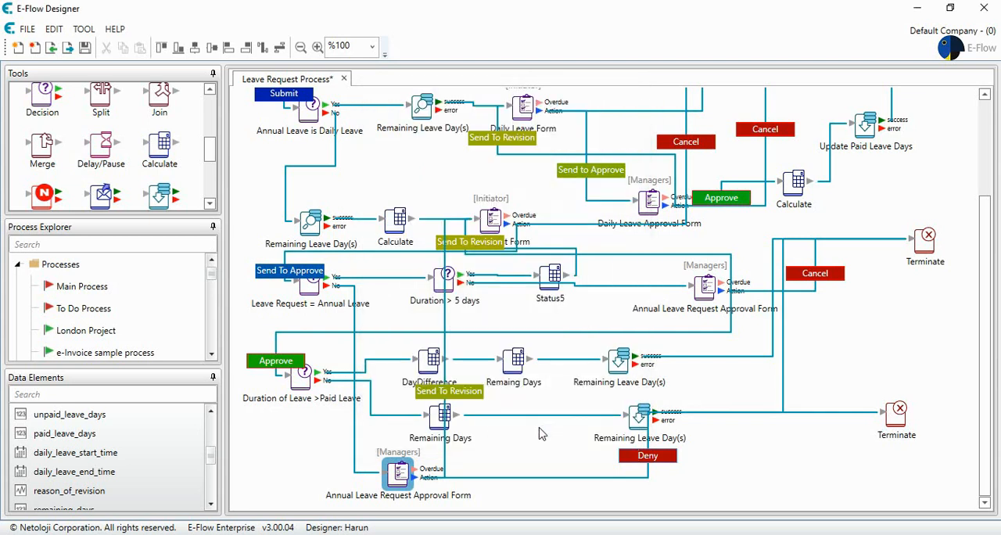
click(734, 457)
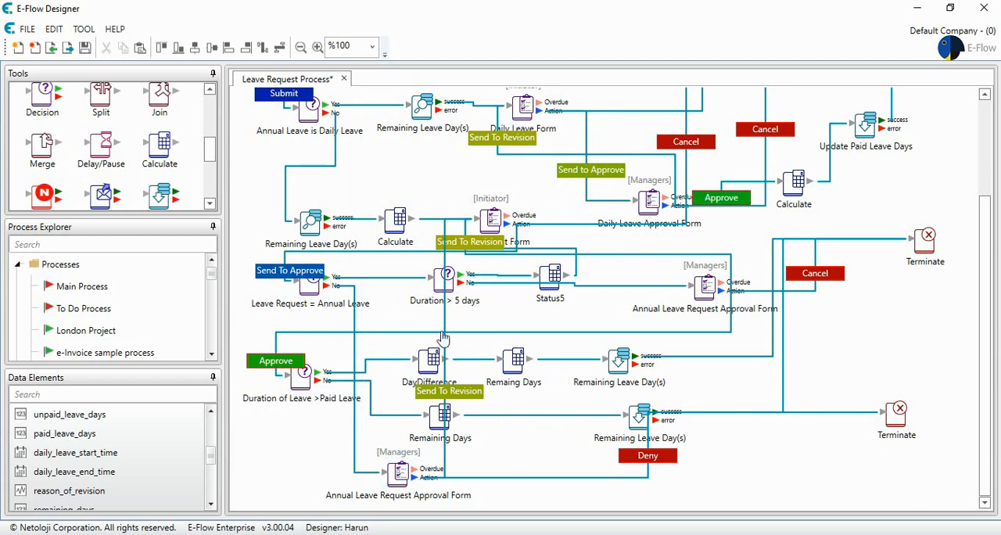
Duplicate the "Duration > 5 days" decision below the copied approval form and connect the form's Action output to it.
click(436, 278)
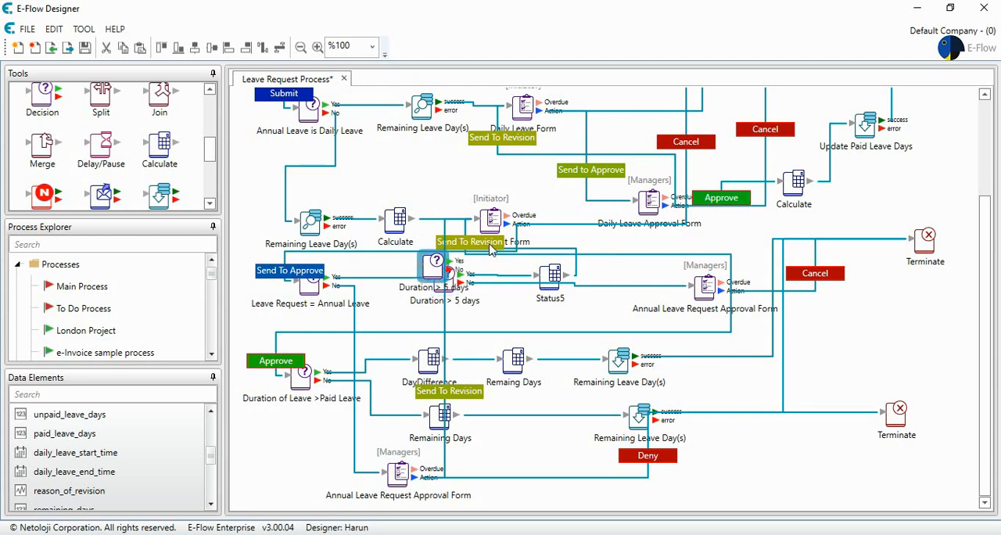
drag(436, 278, 525, 476)
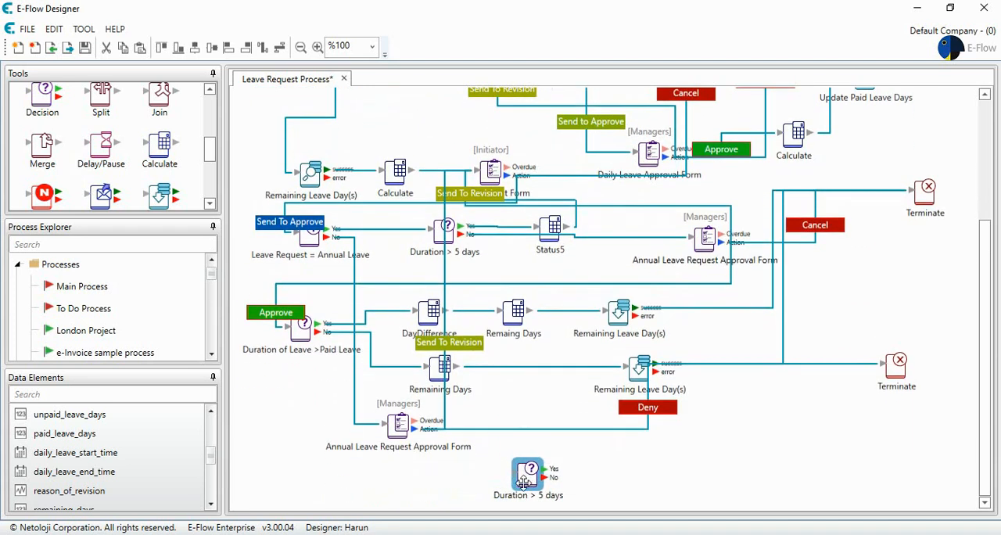
drag(411, 429, 518, 481)
Name the button on the connection to the copied decision "Approve" and give it a green background.
double_click(479, 460)
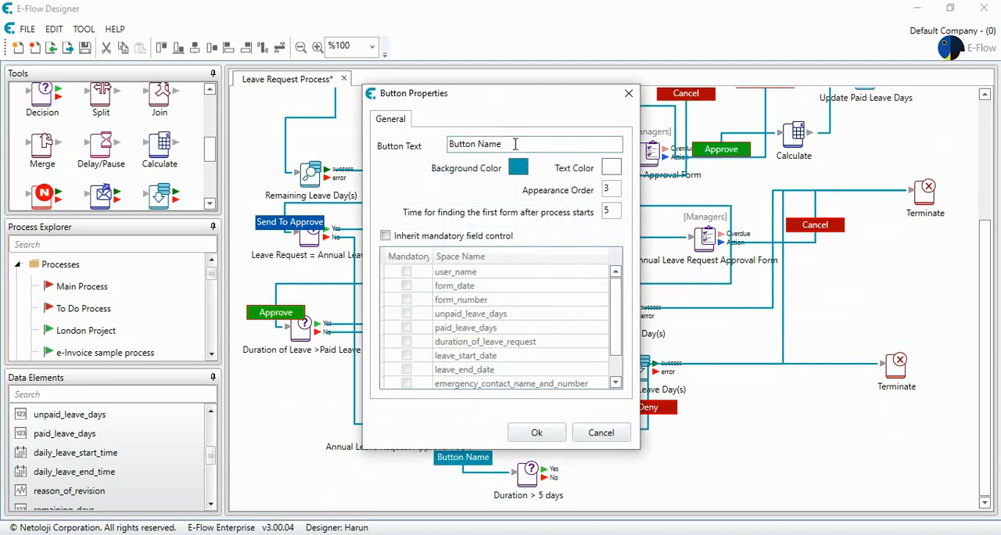
text(App)
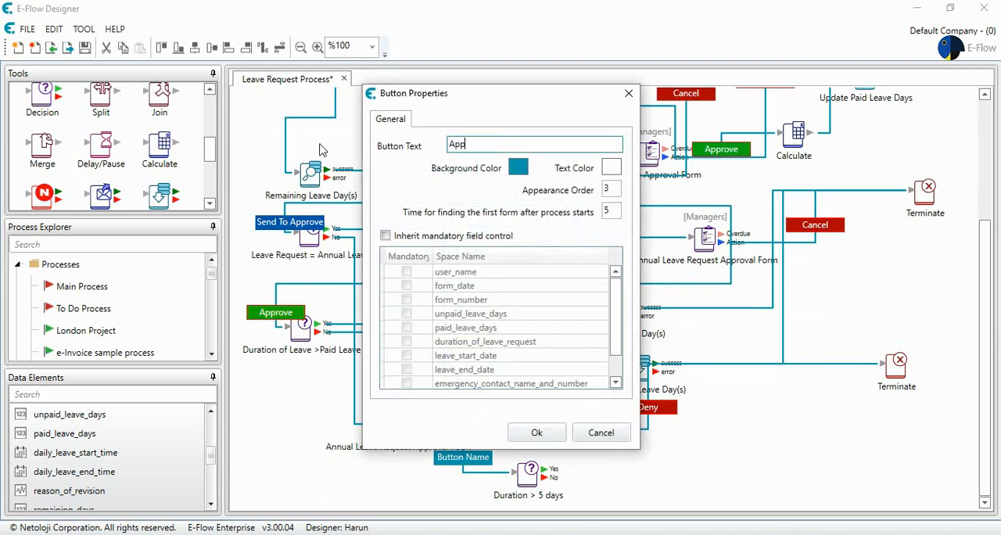
click(517, 167)
drag(576, 227, 578, 207)
click(493, 367)
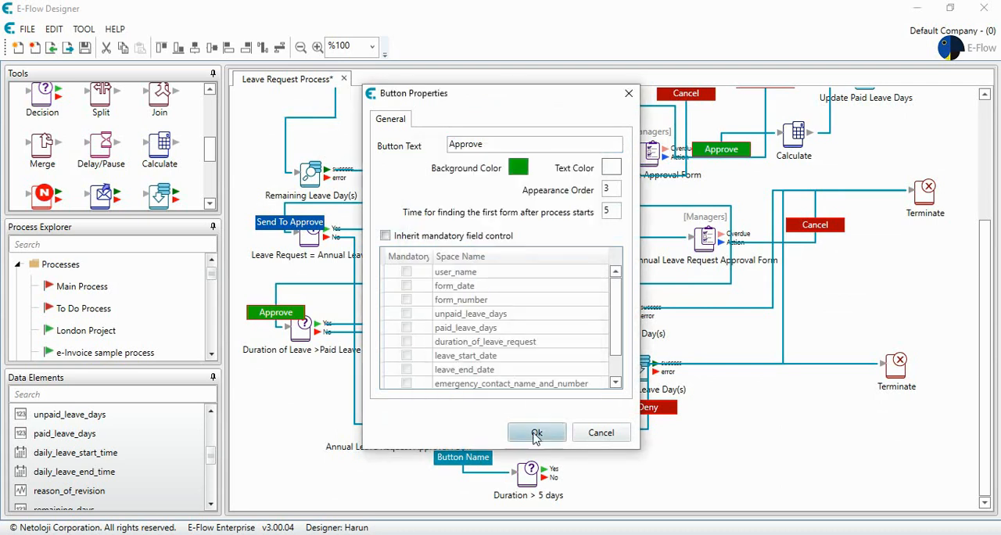
click(537, 432)
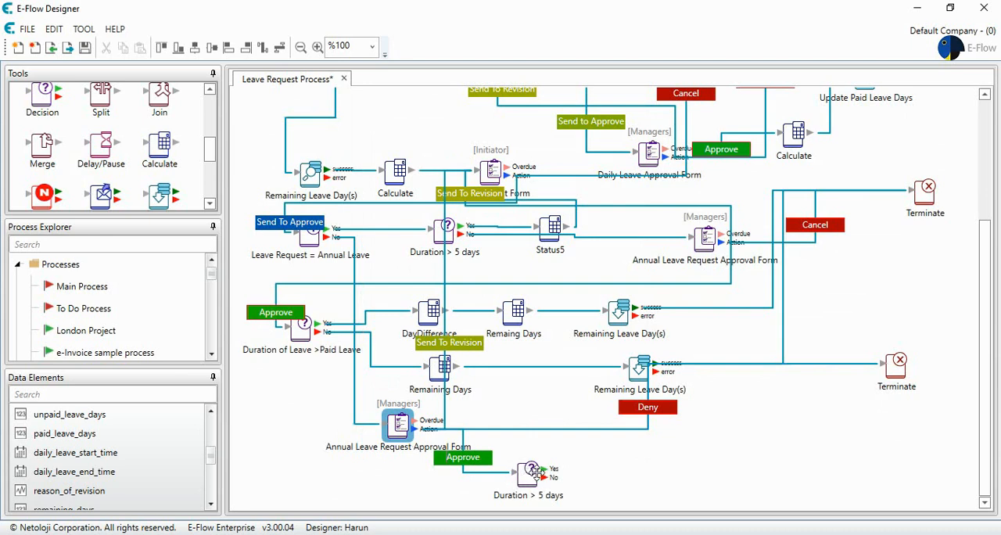
Duplicate the approval form beside the copied "Duration > 5 days" decision and assign its task to HR.
click(397, 423)
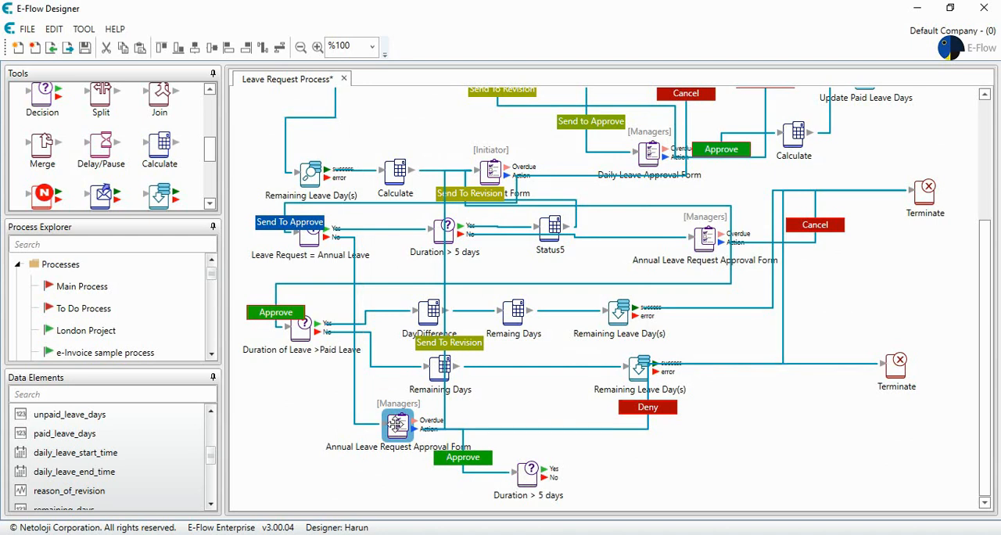
drag(397, 423, 677, 444)
double_click(676, 444)
click(529, 308)
click(518, 455)
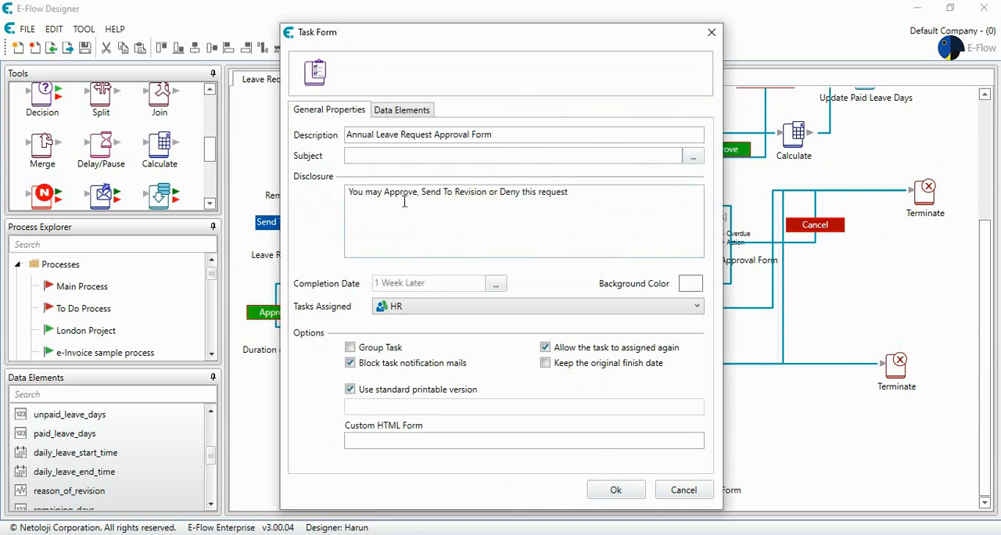
Replace the HR approval form's disclosure text with "You may see the Approved Leave Request. Please Submit".
drag(587, 195, 275, 200)
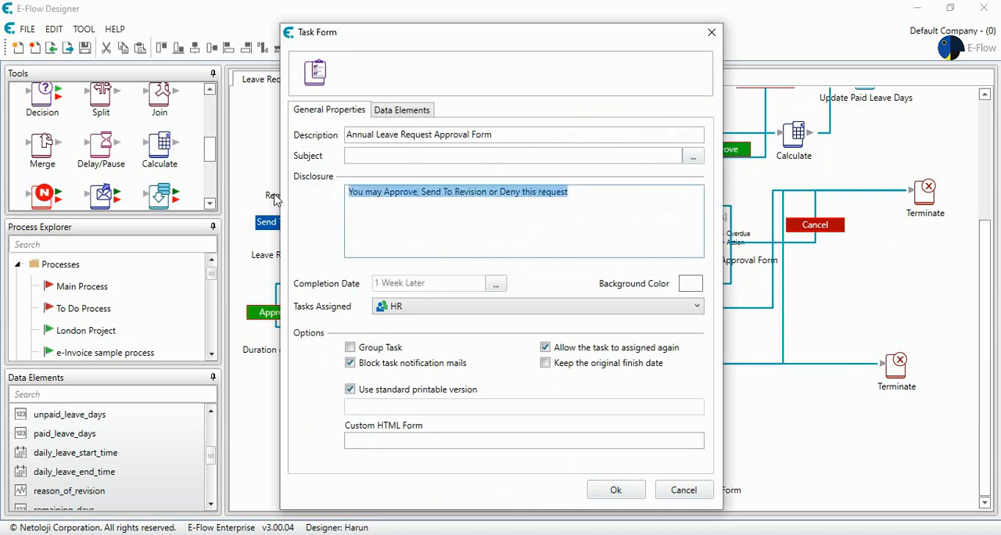
text(You may see th)
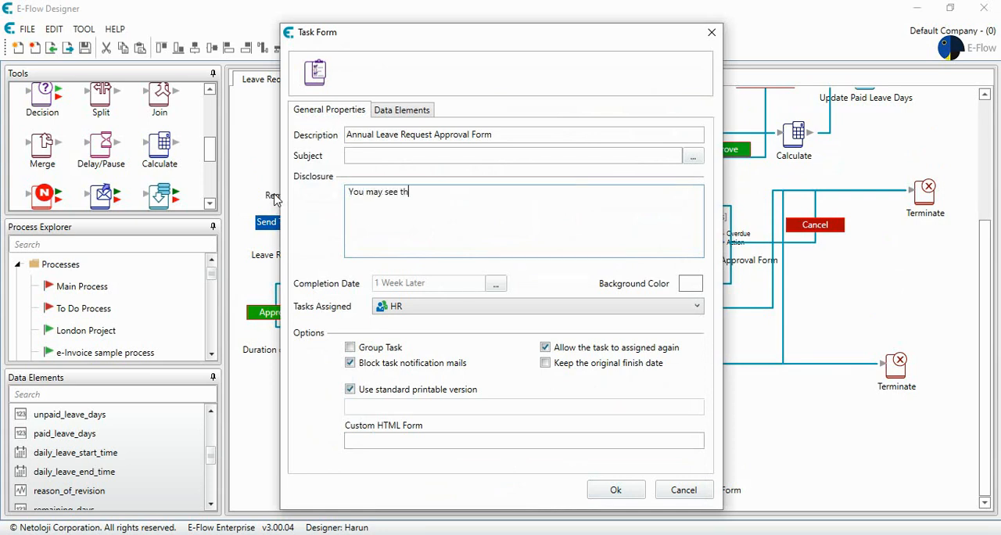
text(e Approved Leave Request. Please Submit)
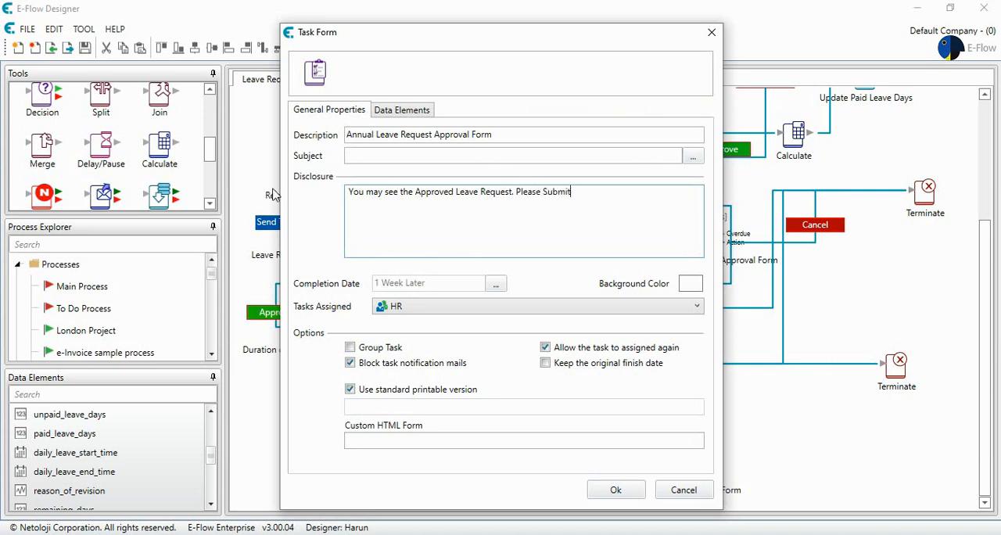
Make reason_of_revision non-mandatory and hidden in the HR form's data elements, and save the form.
click(401, 116)
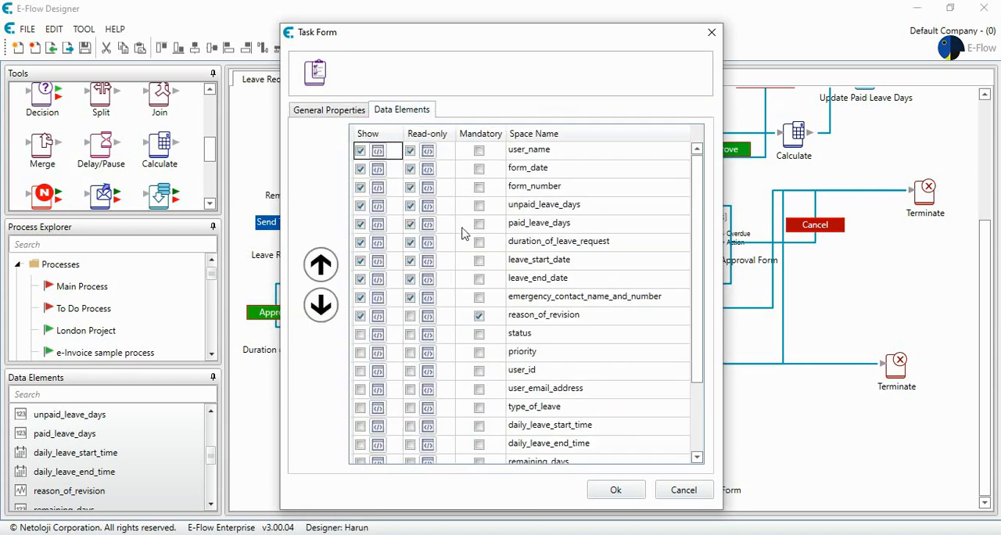
click(479, 316)
click(360, 316)
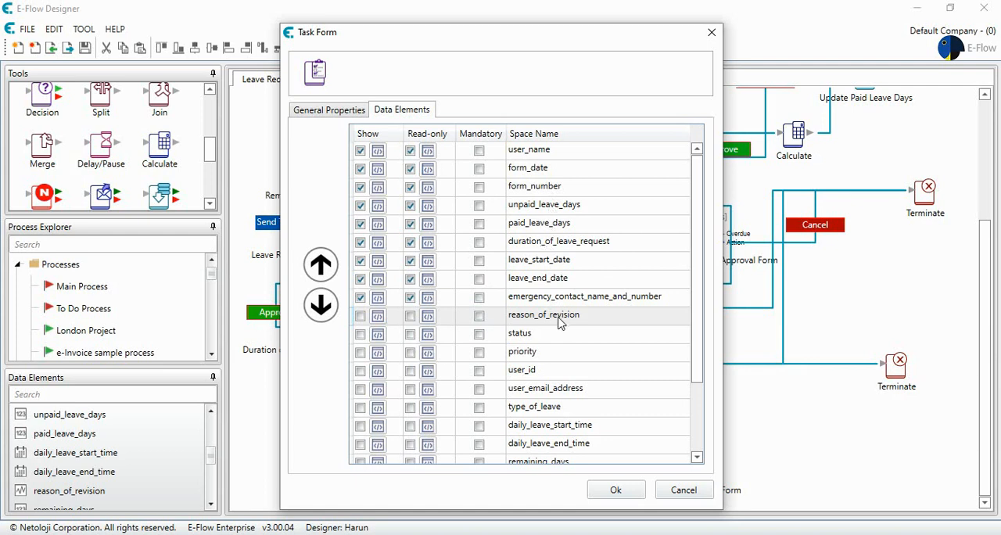
click(599, 490)
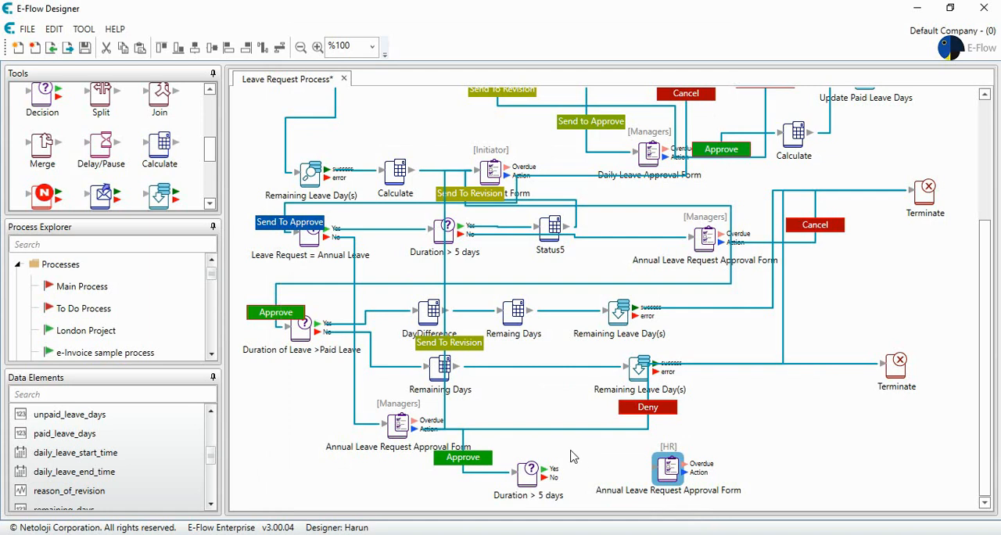
Connect the copied decision's Yes output to the HR form and place a duplicate of Update Paid Leave Days above and beside that form.
drag(532, 470, 671, 467)
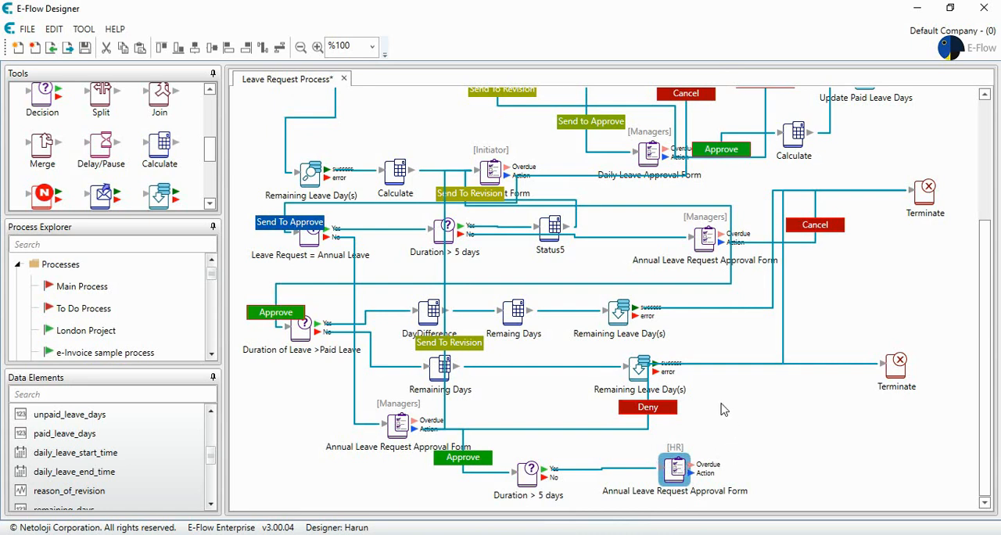
scroll(721, 408, up, 1)
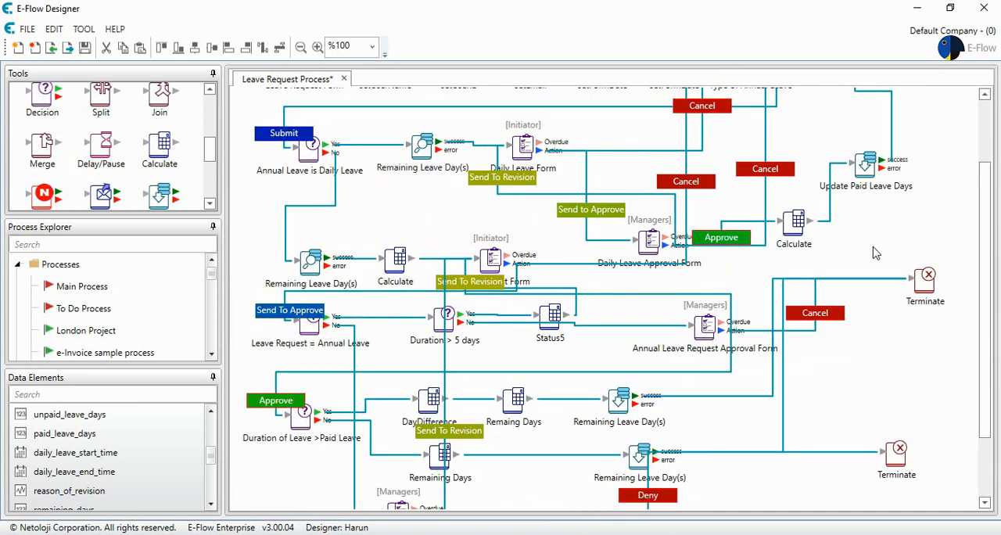
click(866, 165)
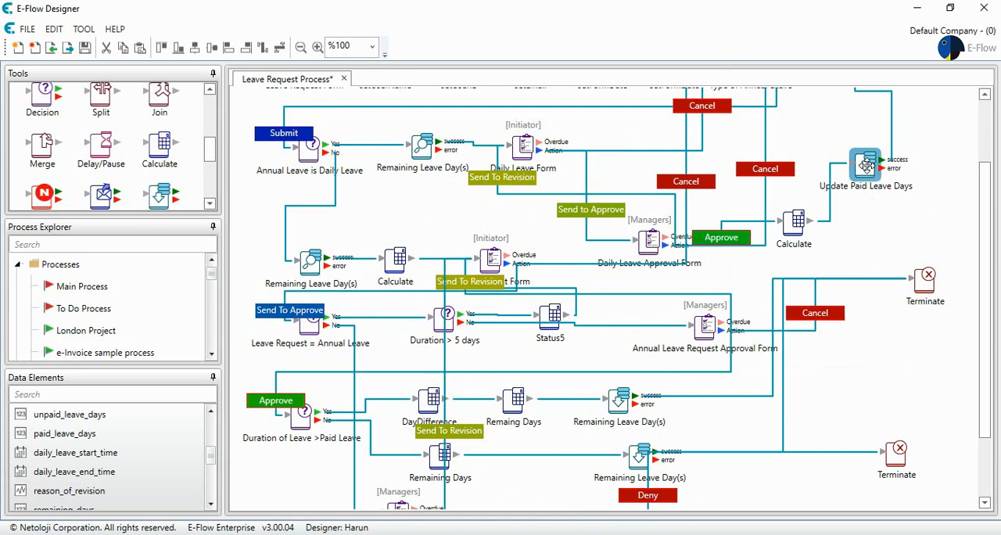
drag(866, 164, 801, 421)
scroll(772, 452, down, 2)
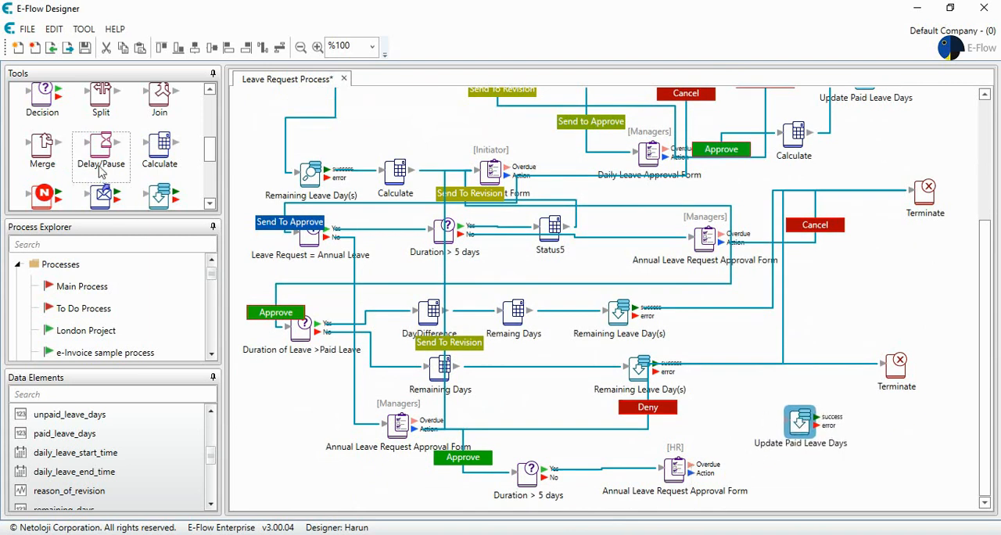
Add a Calculate step before the copied database update and link the HR form's Action output to it with a purple "Submit" button.
drag(157, 149, 736, 426)
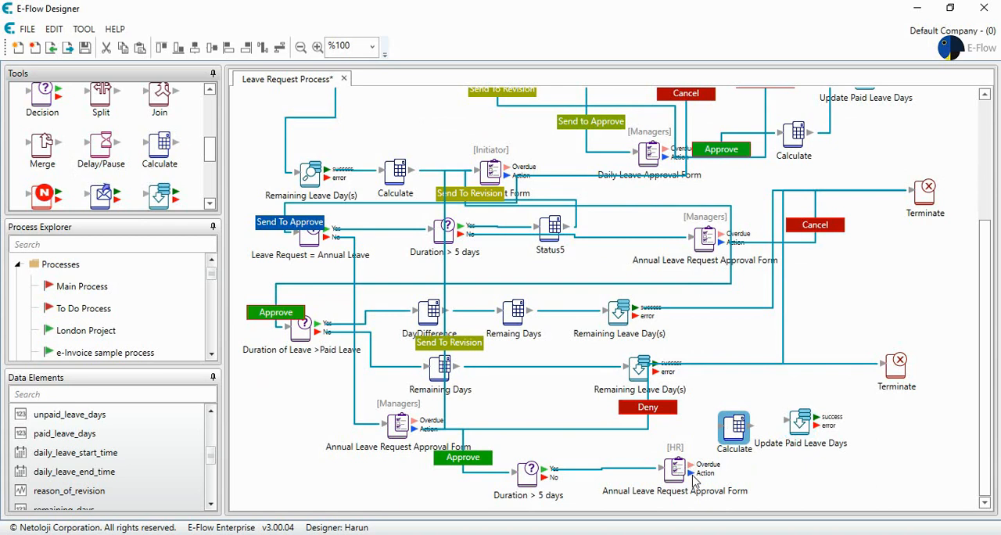
drag(692, 473, 735, 429)
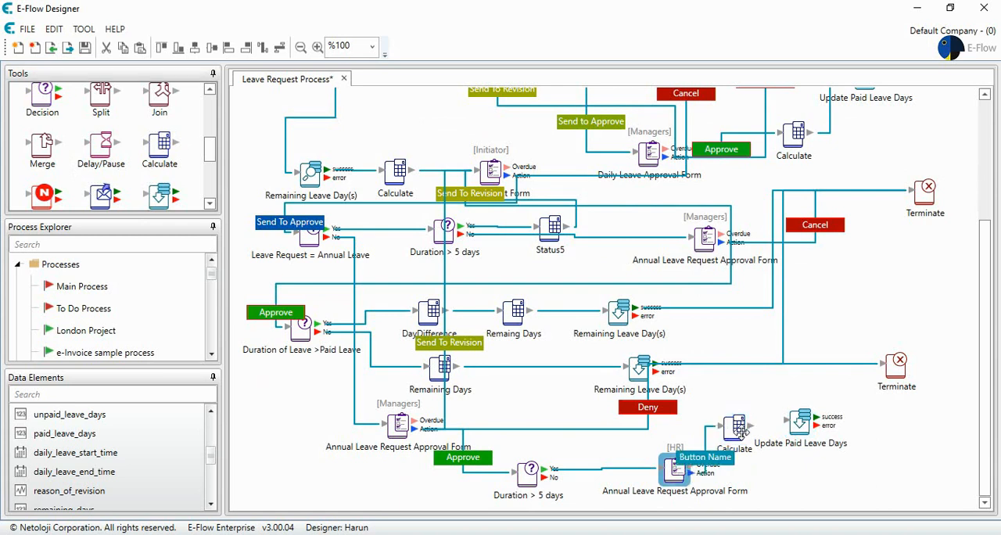
double_click(706, 458)
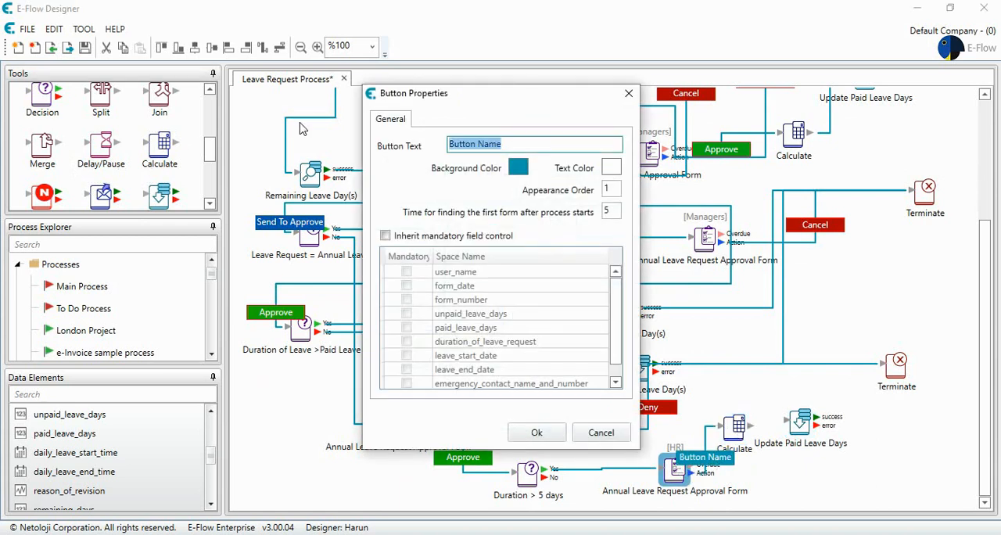
text(Submit)
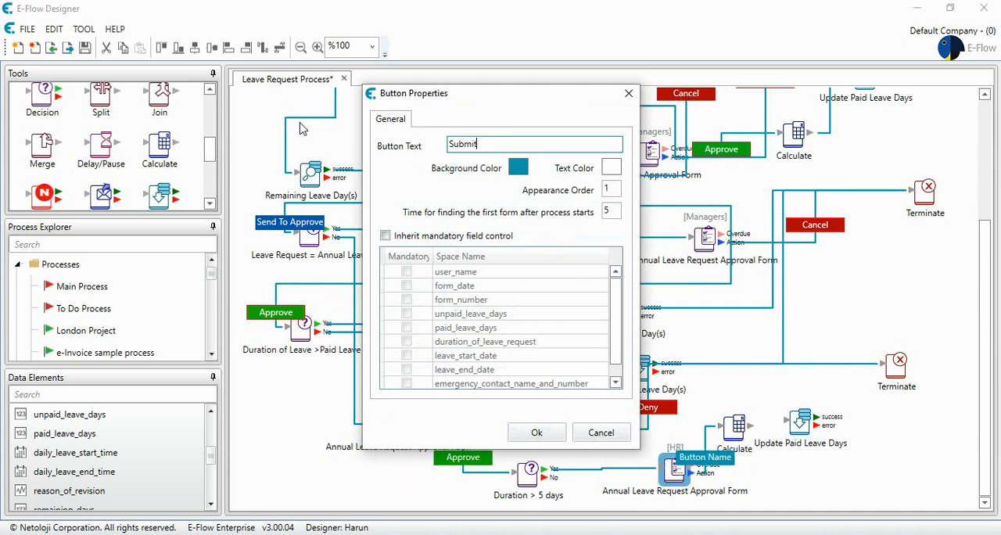
click(518, 167)
drag(579, 232, 583, 248)
click(487, 367)
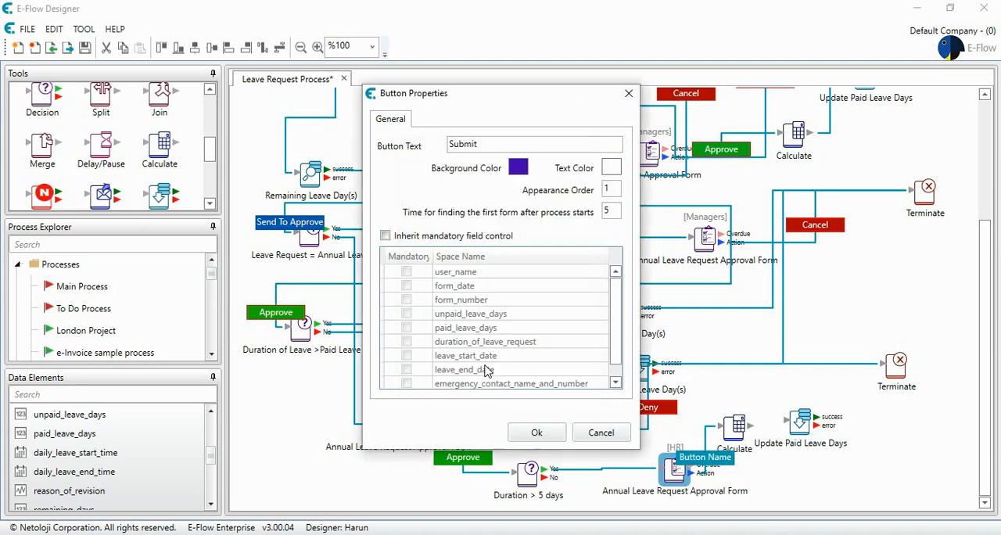
click(537, 433)
Begin the new Calculate step's expression with the unpaid_leave_days data element.
double_click(737, 426)
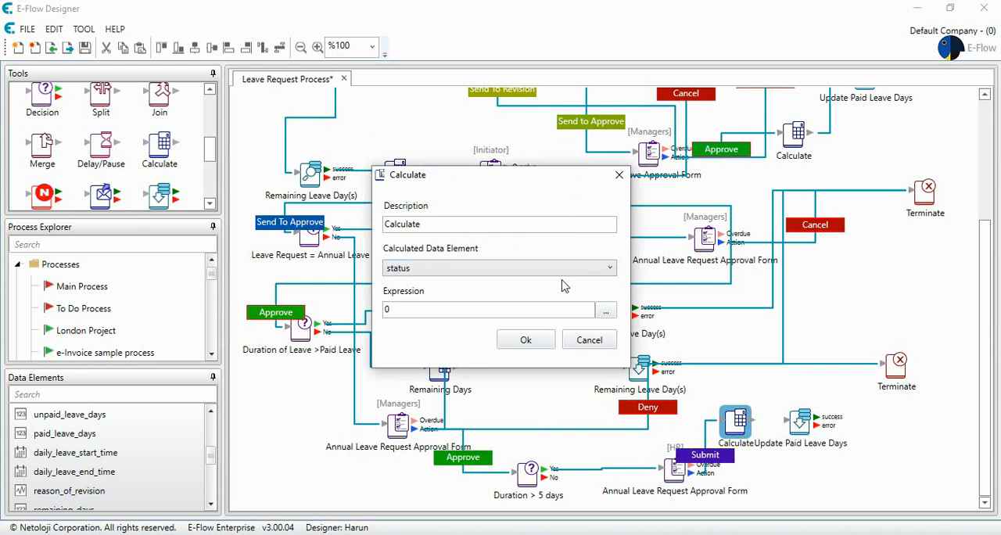
click(606, 311)
click(359, 181)
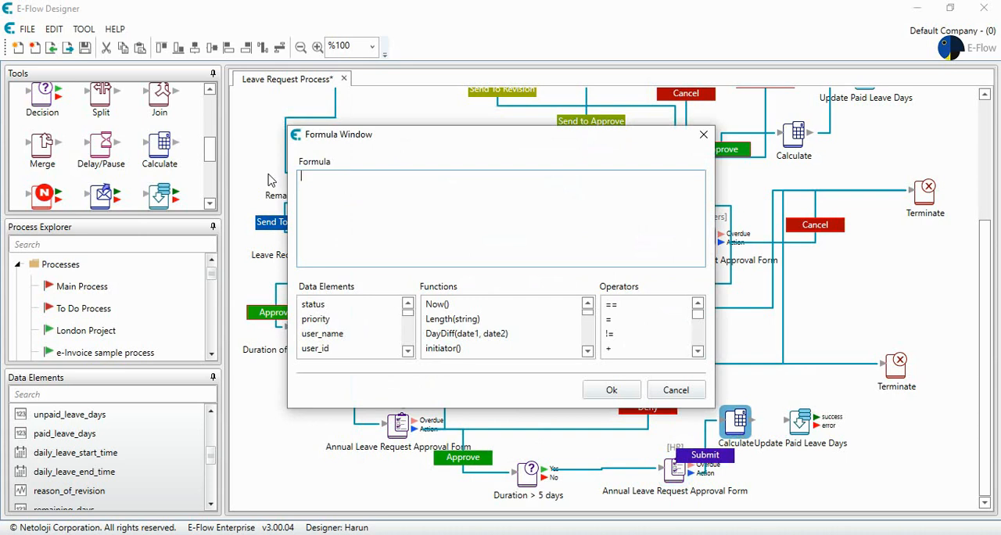
click(407, 351)
click(408, 351)
click(408, 351)
click(408, 351)
click(408, 352)
click(408, 351)
click(407, 351)
double_click(337, 318)
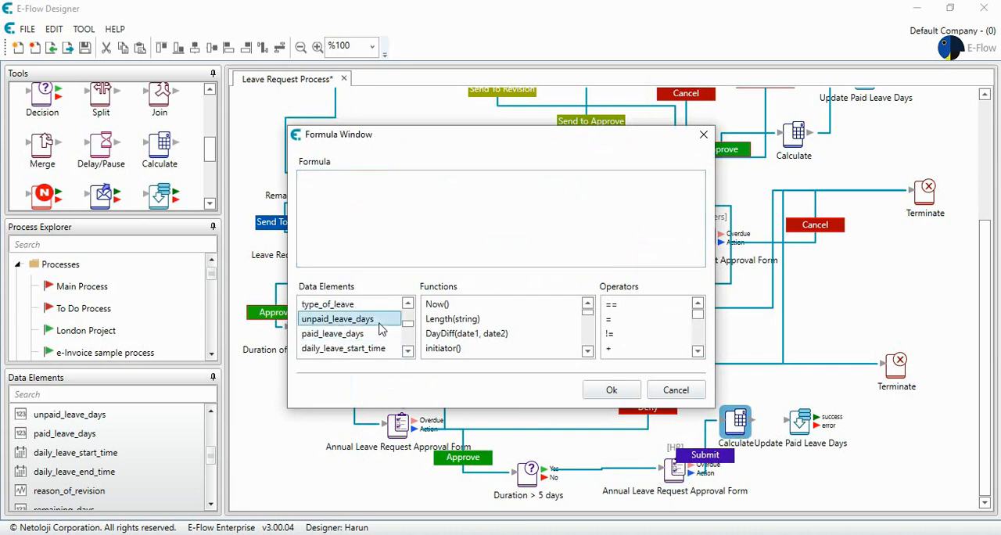
click(425, 181)
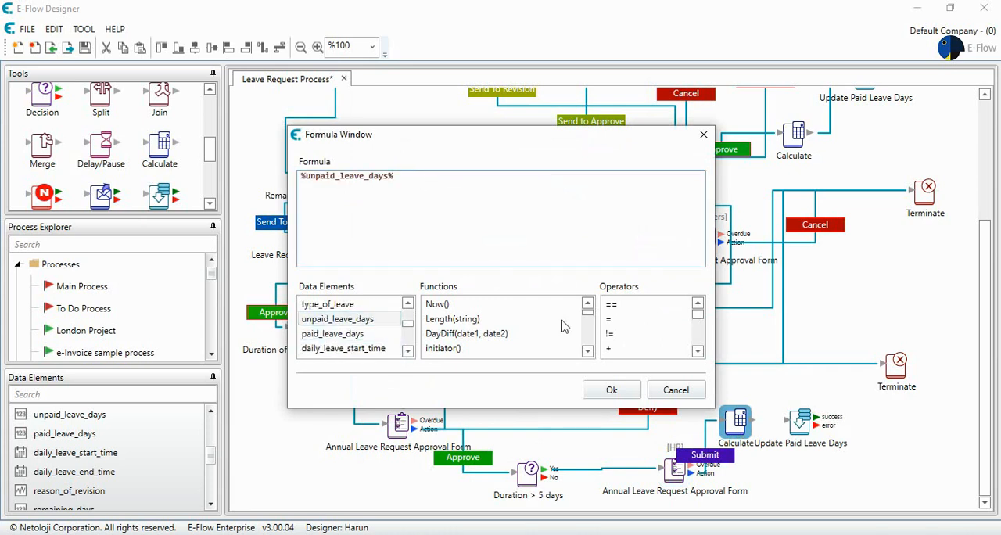
Subtract duration_of_leave_request from unpaid_leave_days in the formula and accept it.
click(697, 352)
click(664, 349)
double_click(664, 349)
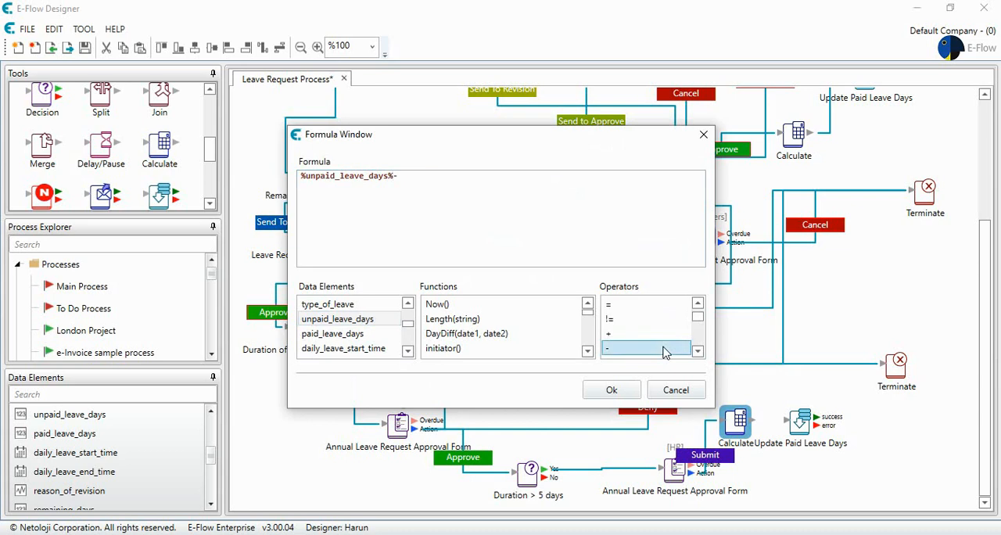
click(432, 222)
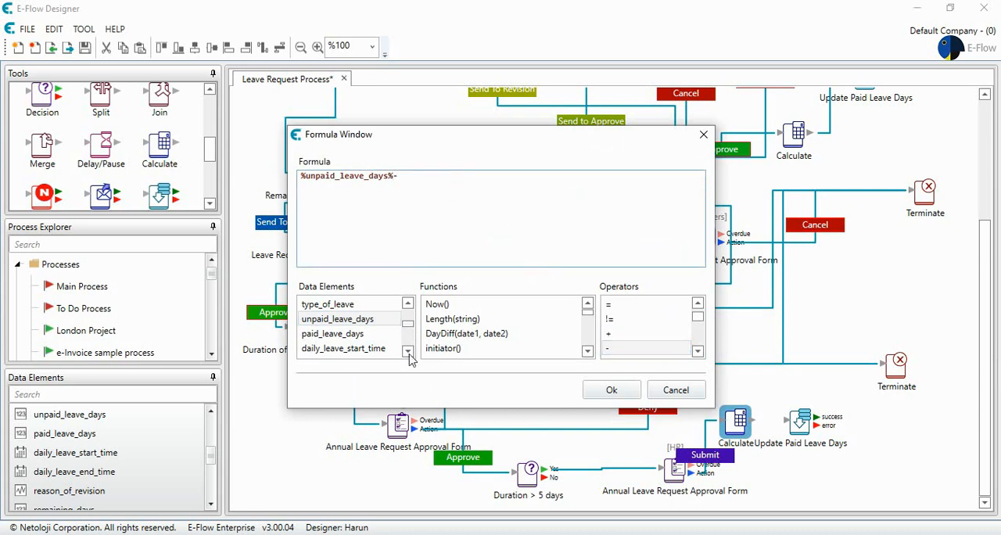
click(407, 351)
click(407, 351)
click(408, 352)
click(407, 351)
click(408, 338)
click(407, 338)
click(407, 338)
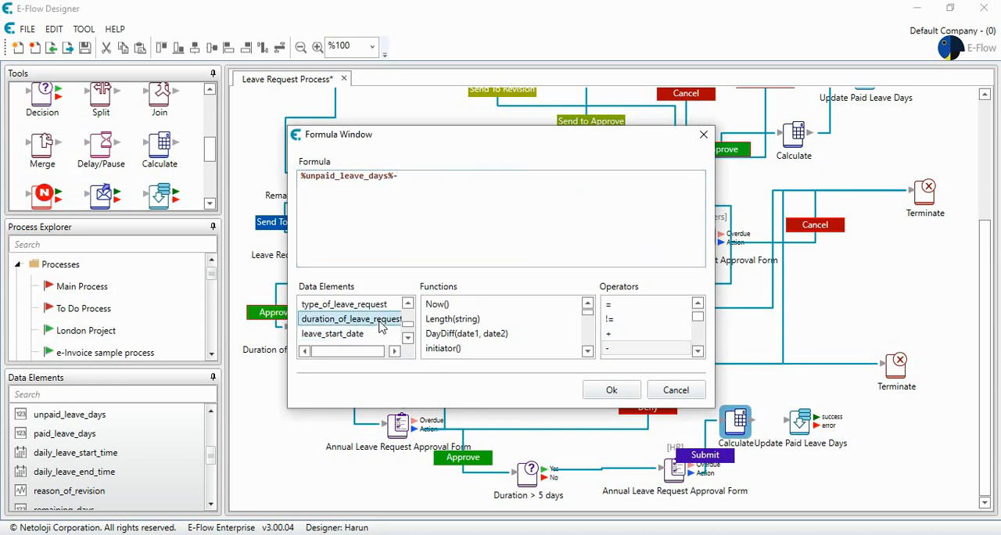
double_click(379, 320)
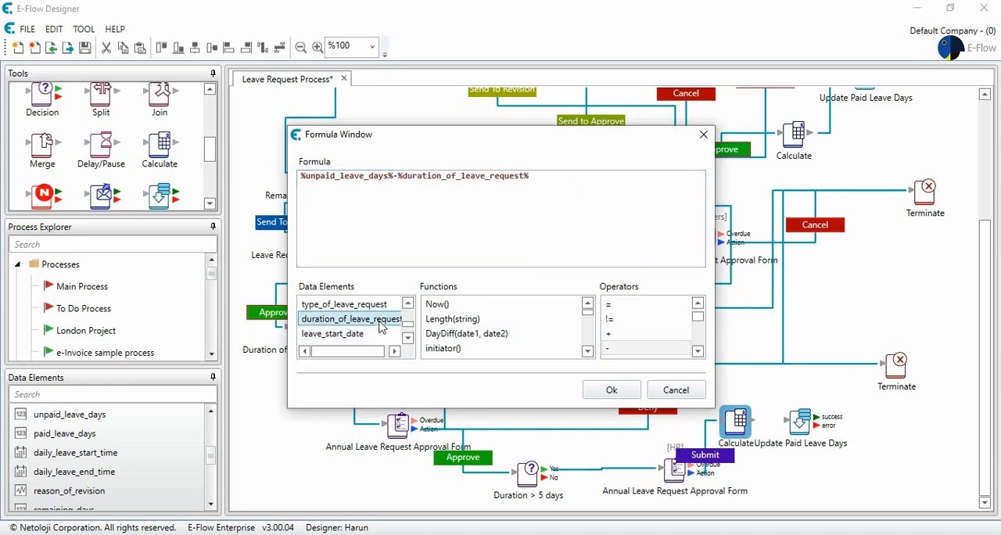
click(612, 392)
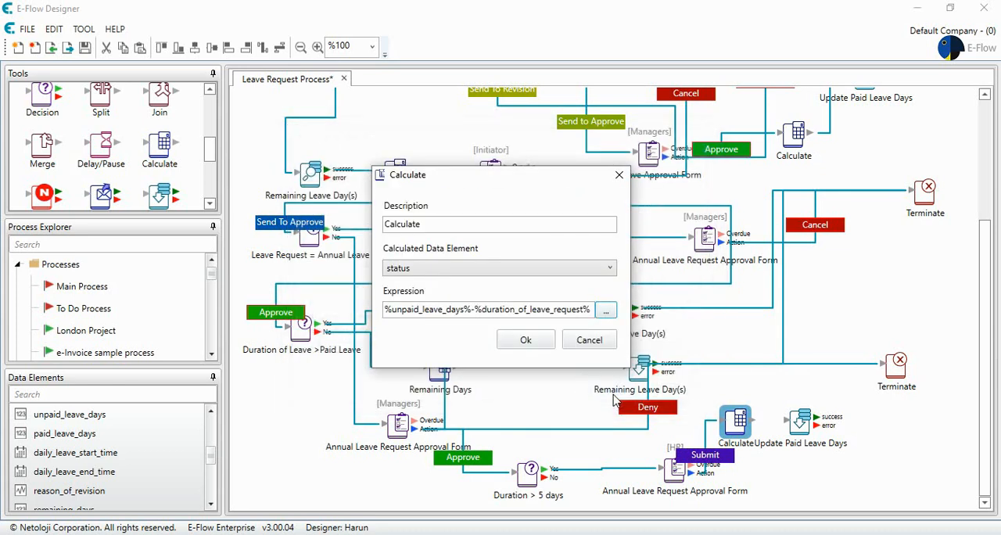
Set the calculated data element to remaining_days and connect the Calculate step to the copied Update Paid Leave Days step.
click(508, 268)
scroll(491, 408, down, 4)
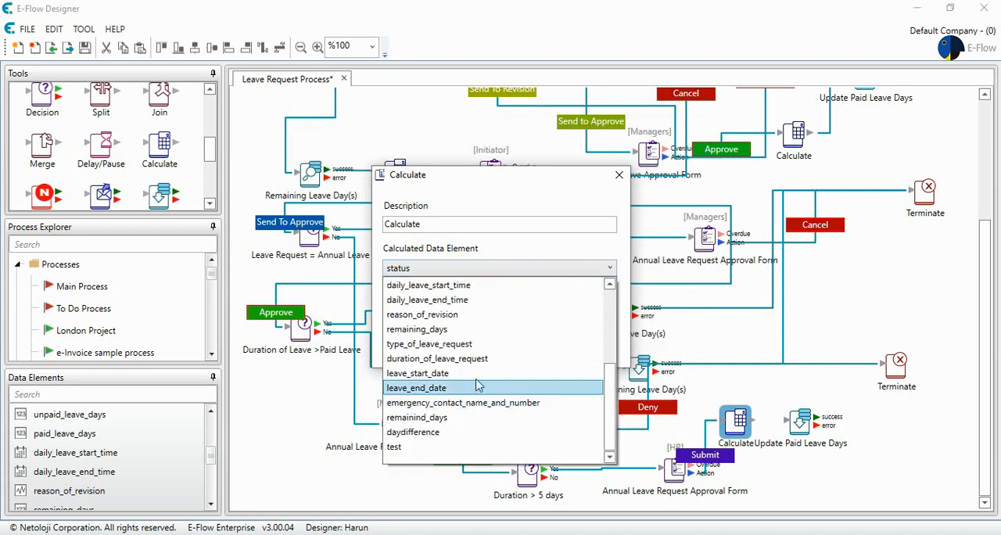
click(463, 336)
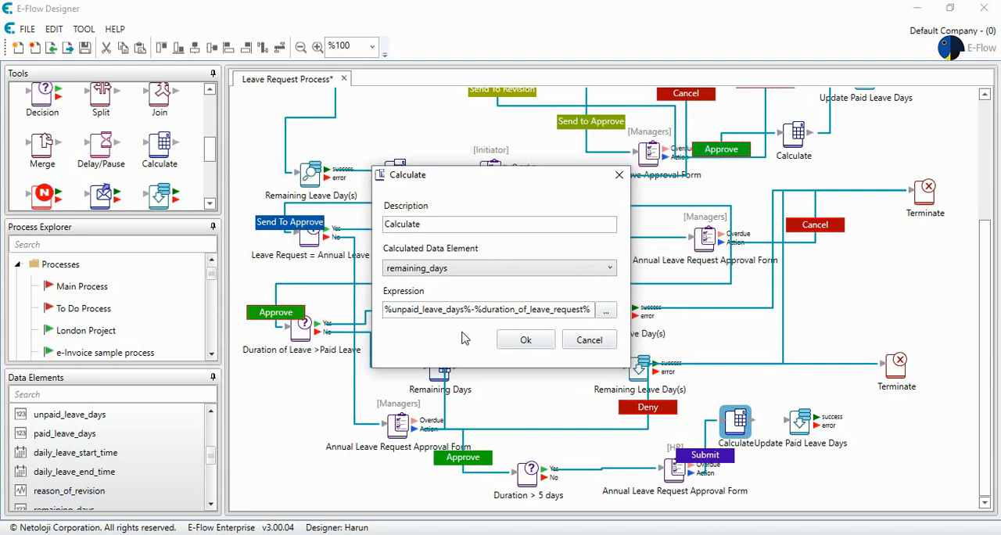
click(526, 340)
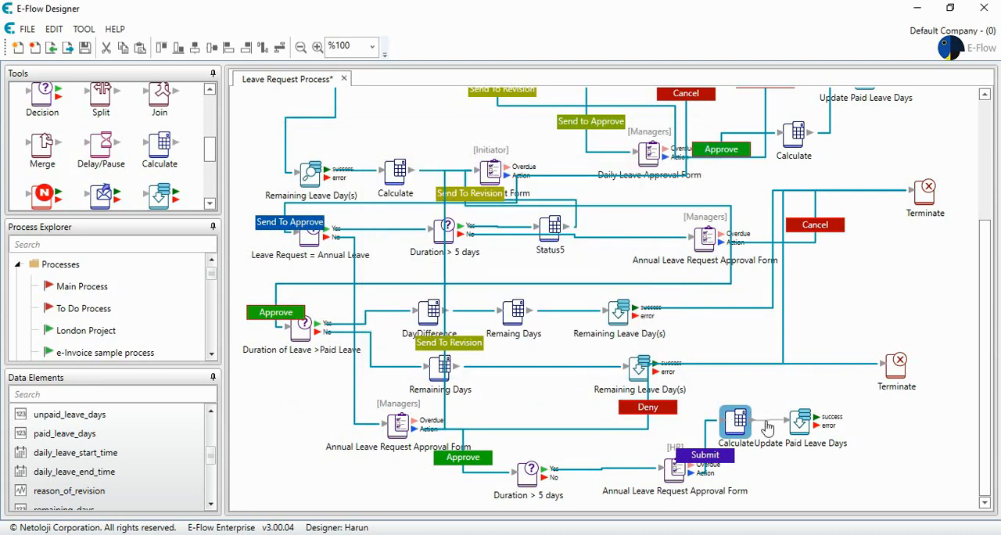
drag(799, 421, 806, 423)
Rename the copied database update "Update UnPaid Leave Days" and make its SQL command set SPECODE1.
double_click(806, 422)
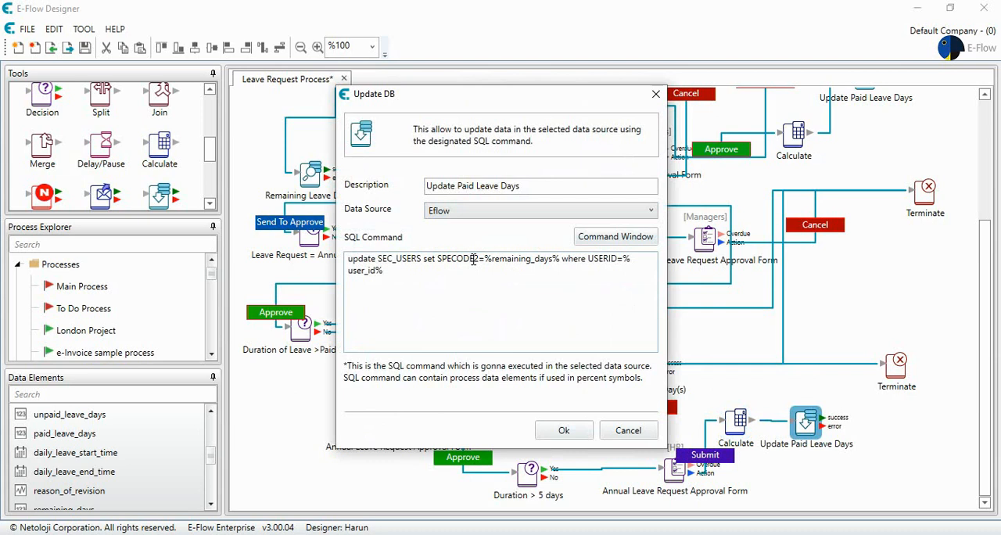
click(458, 185)
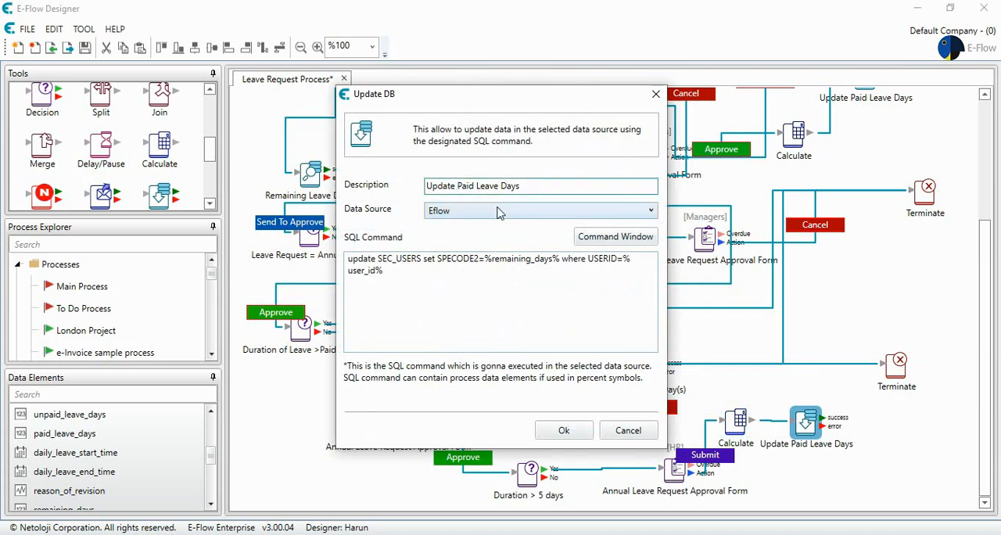
text(Un)
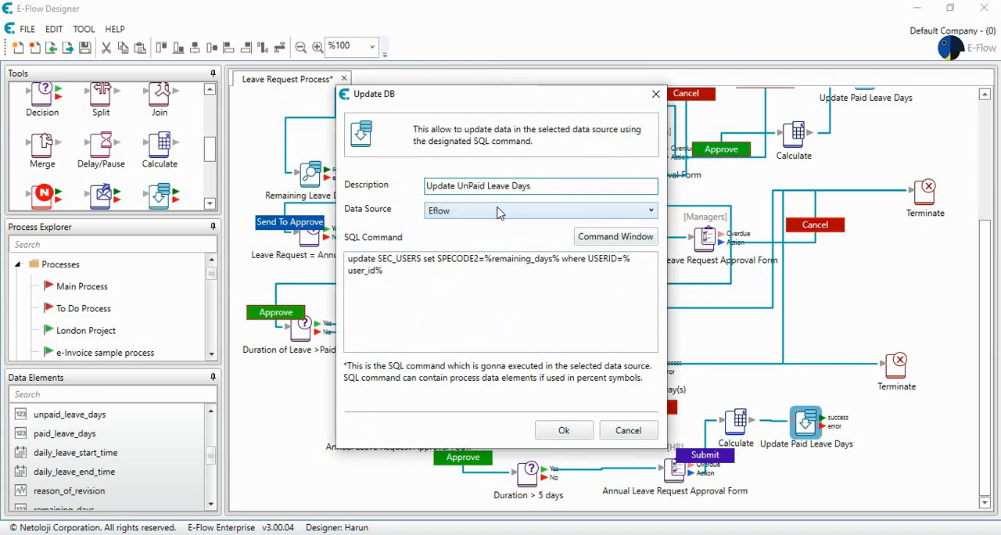
click(480, 259)
key(BackSpace)
text(1)
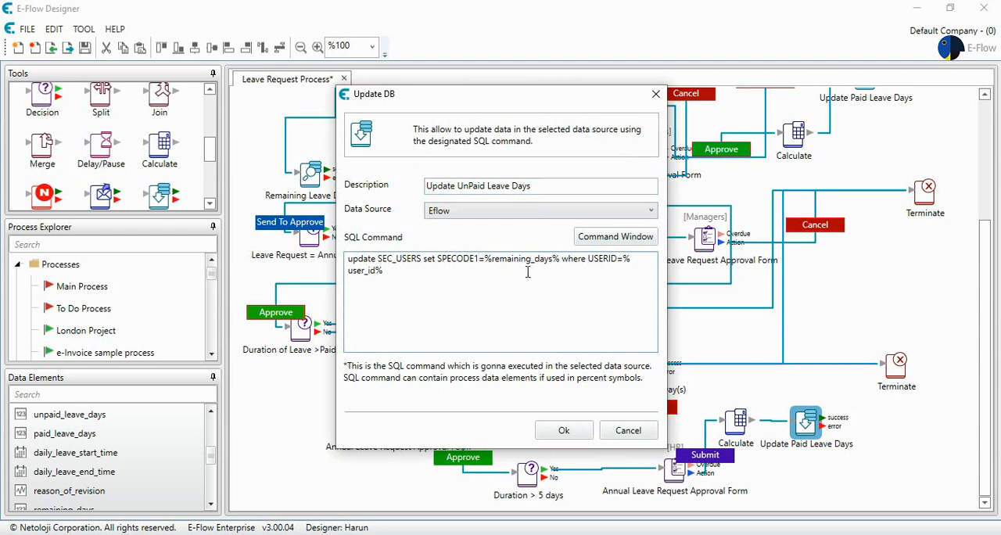
click(564, 430)
Connect the success output of Update UnPaid Leave Days to the lower Terminate and the copied decision's No output to the new Calculate step.
drag(739, 423, 883, 363)
drag(751, 421, 751, 408)
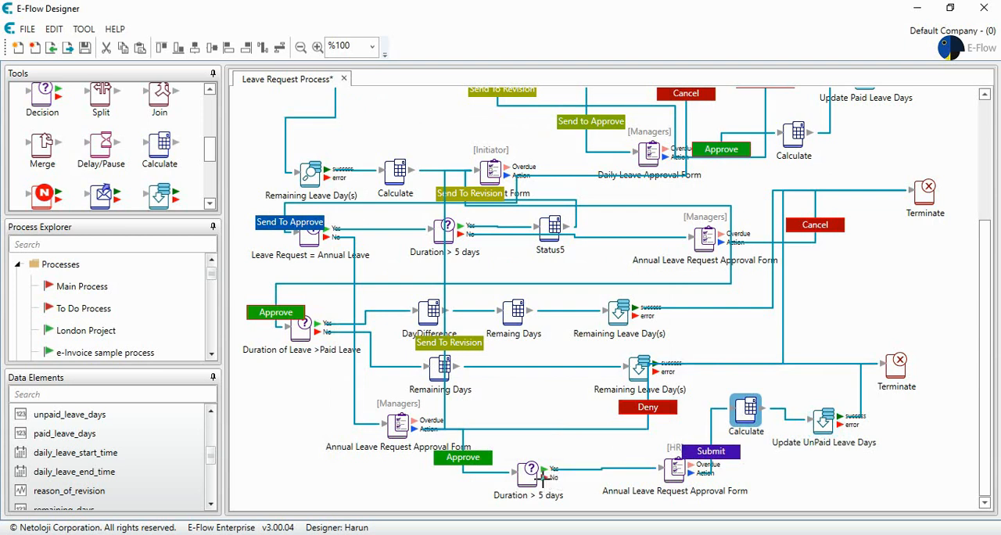
drag(545, 475, 753, 419)
scroll(513, 374, up, 3)
scroll(504, 363, down, 3)
scroll(493, 352, up, 3)
scroll(491, 352, down, 3)
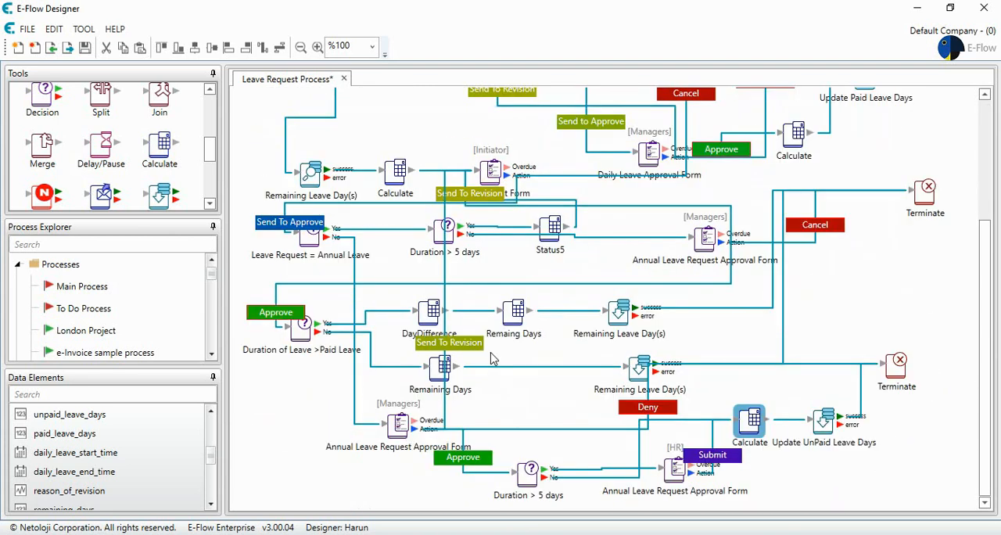
Save the Leave Request Process and activate it.
click(86, 48)
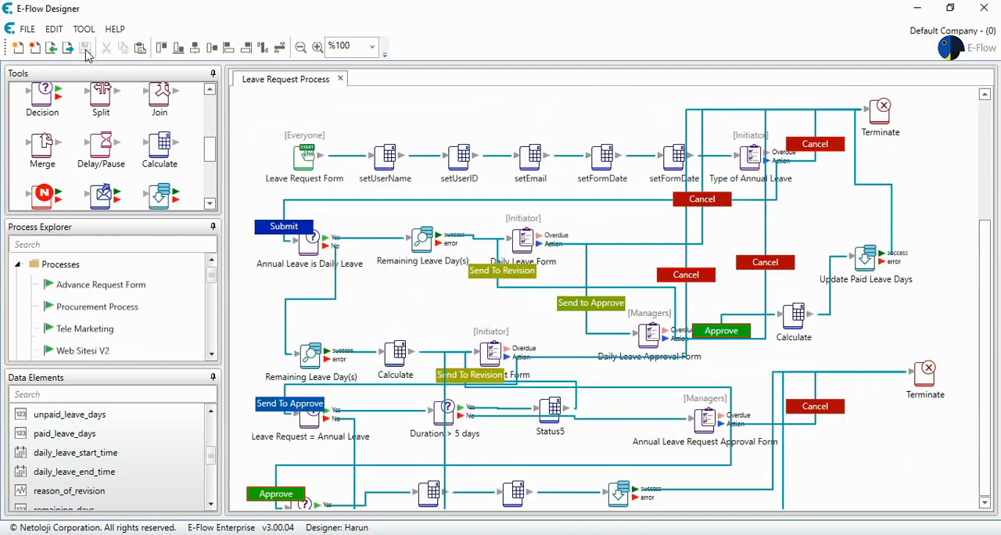
right_click(110, 332)
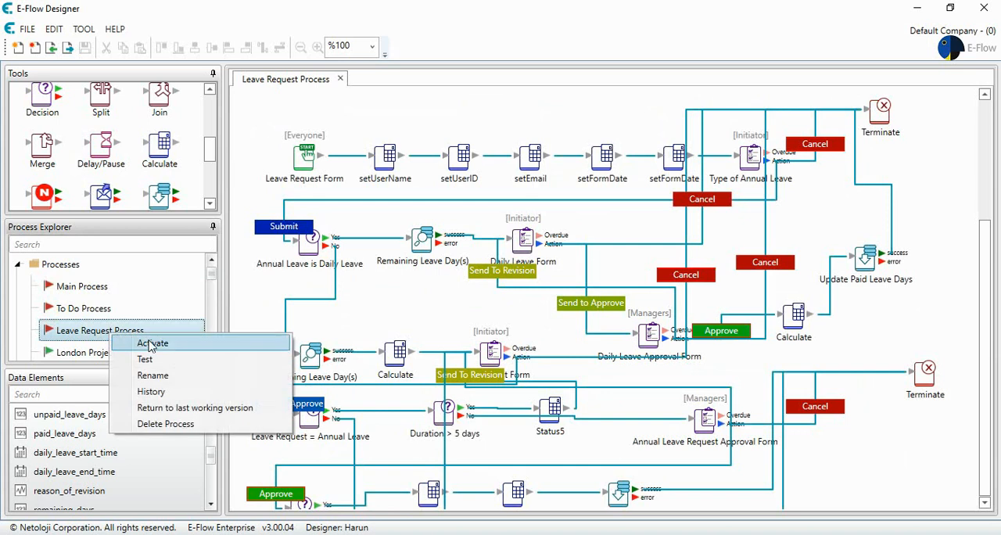
click(151, 345)
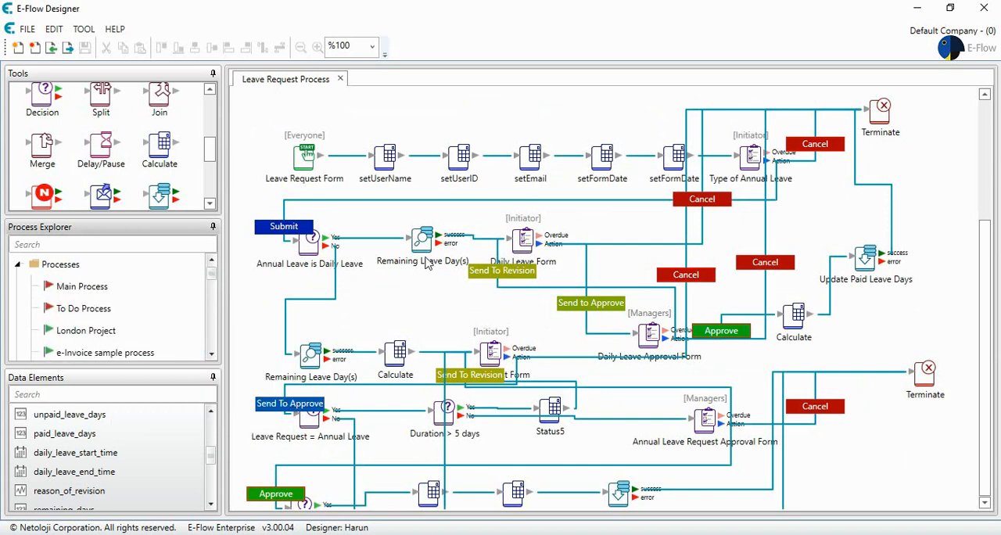
scroll(426, 265, down, 3)
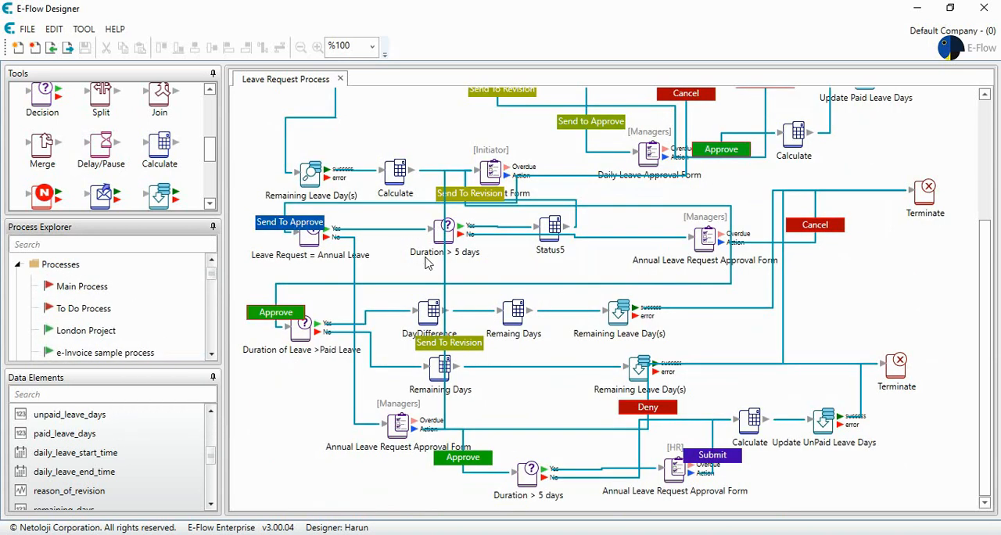